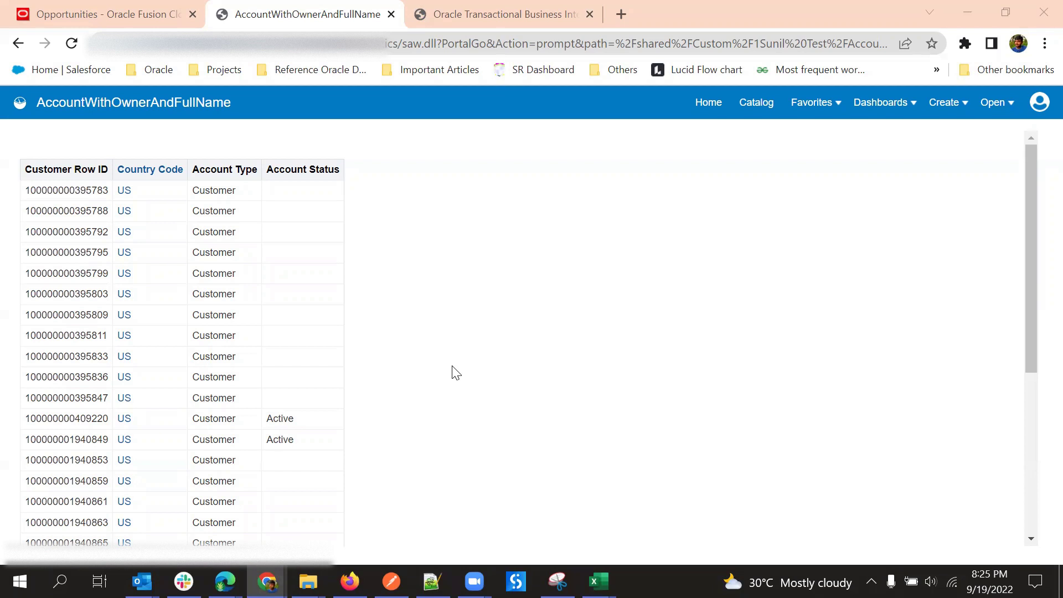
# - Switch to the OTBI home tab and create a new data model from the Catalog
pyautogui.moveTo(333, 245)
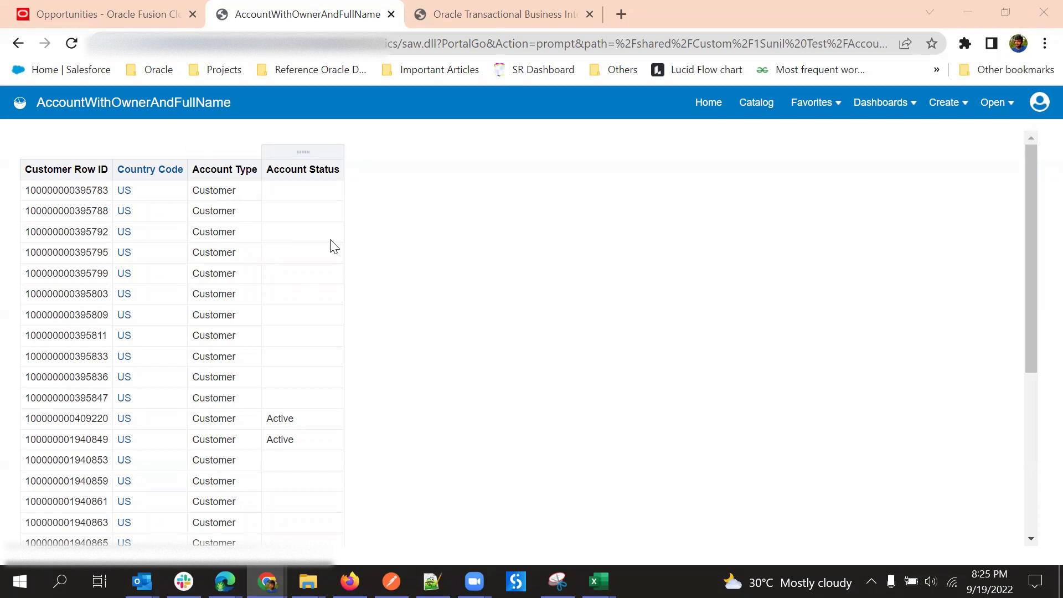
pyautogui.click(515, 6)
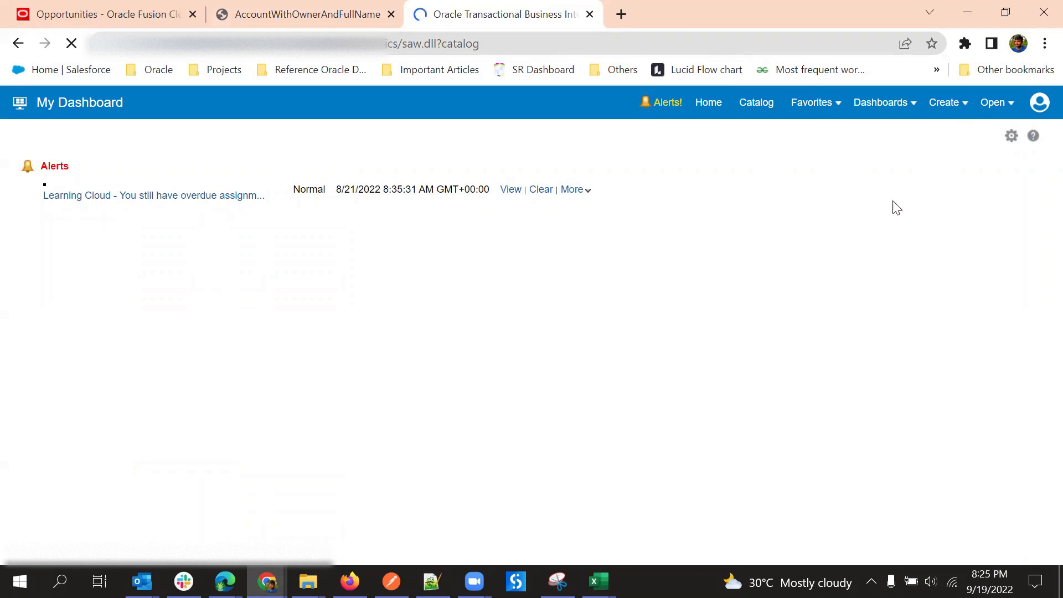
pyautogui.click(945, 103)
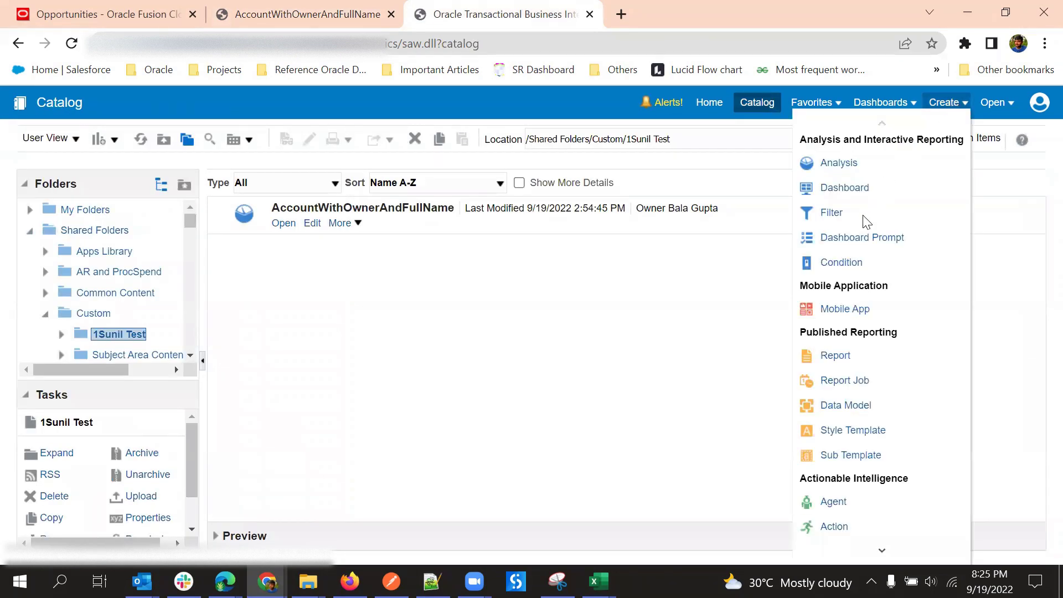
pyautogui.click(839, 406)
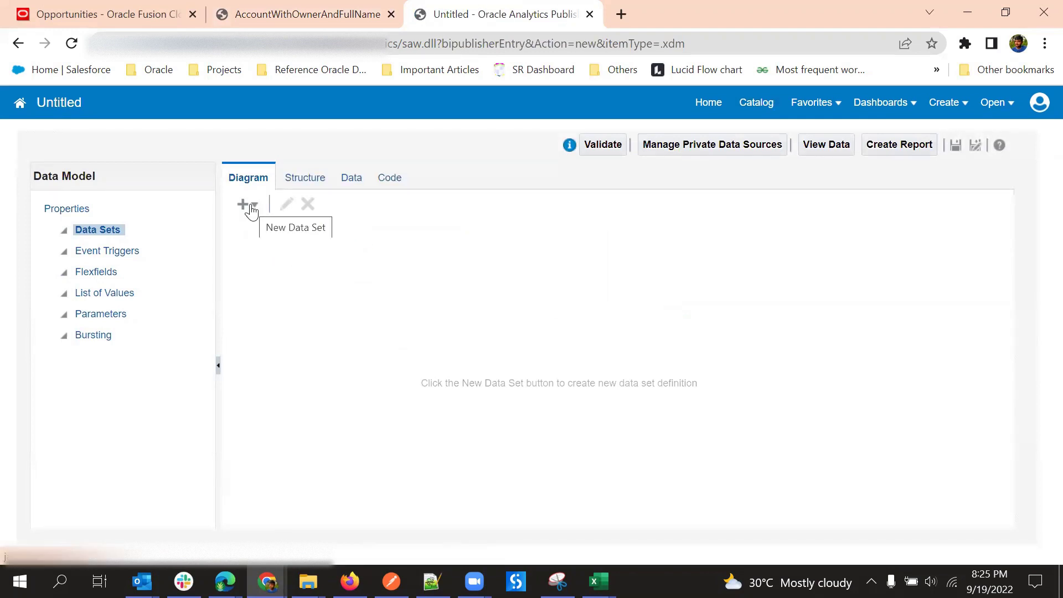
# - List the available source types for a new data set
pyautogui.click(250, 208)
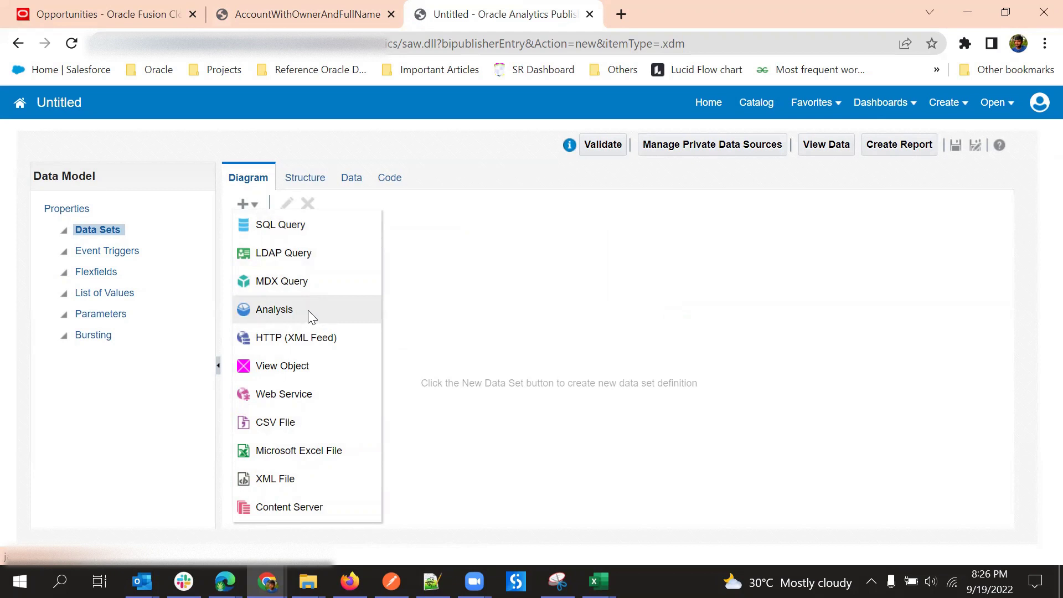
# - Add an Analysis data set named 'Account Report Using Analysis' and browse the BI catalog for its source
pyautogui.click(292, 311)
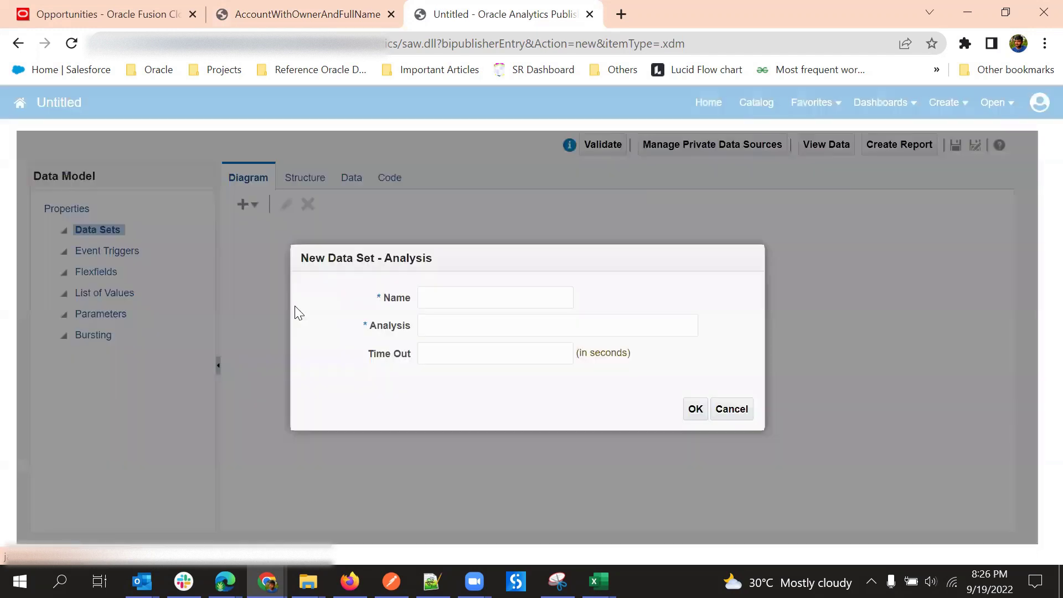
pyautogui.click(429, 298)
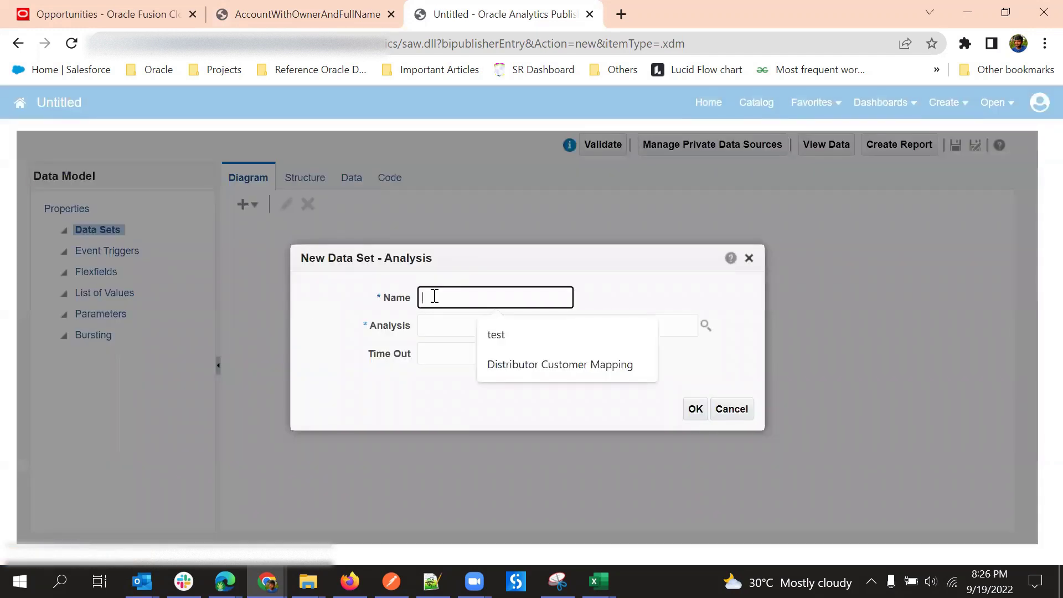
pyautogui.click(346, 14)
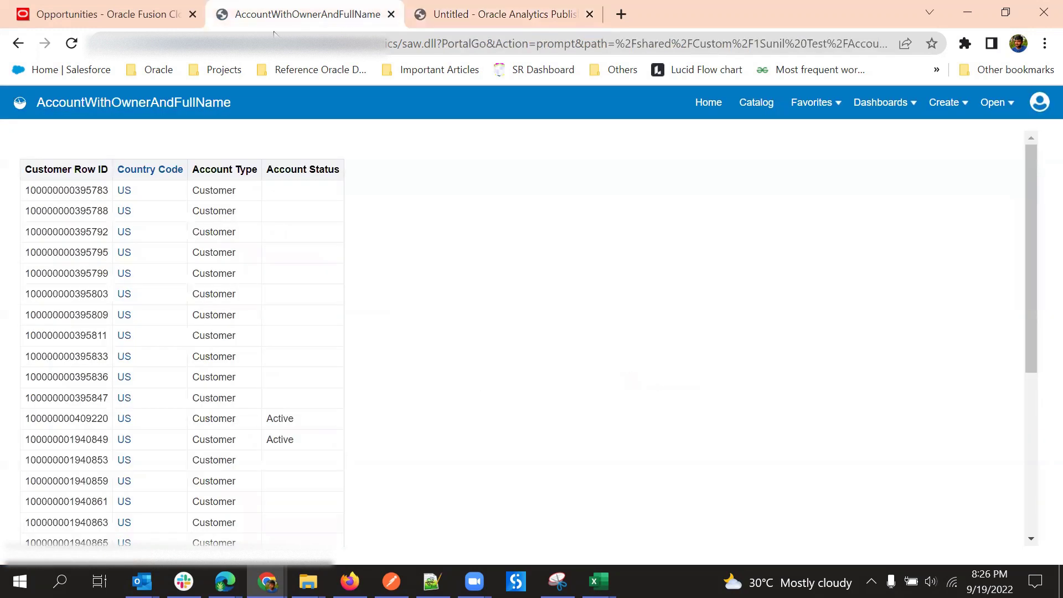
pyautogui.click(487, 14)
pyautogui.click(455, 300)
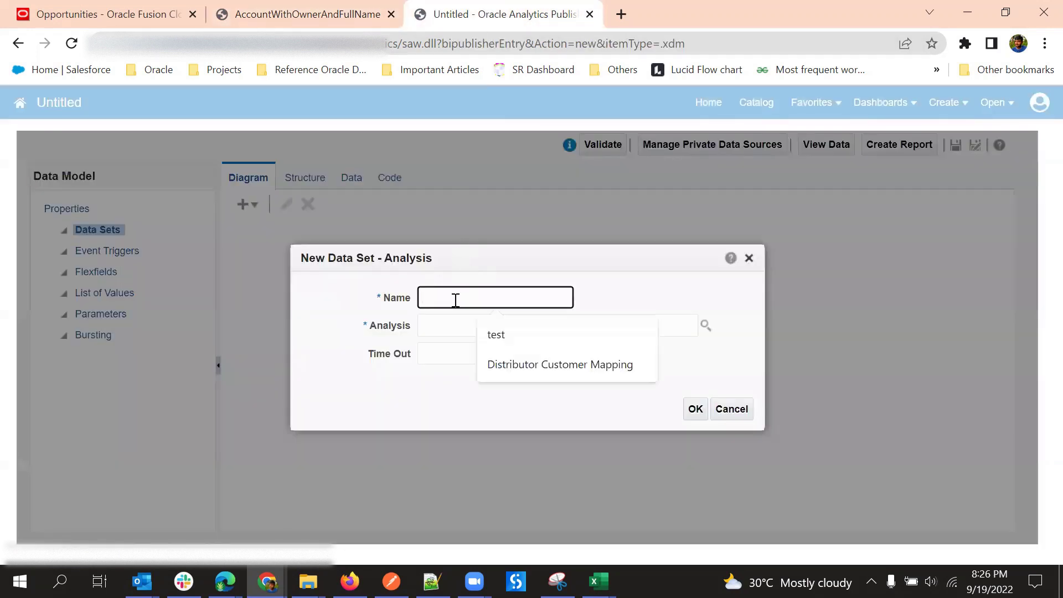
pyautogui.write('Account Report Using Analysis')
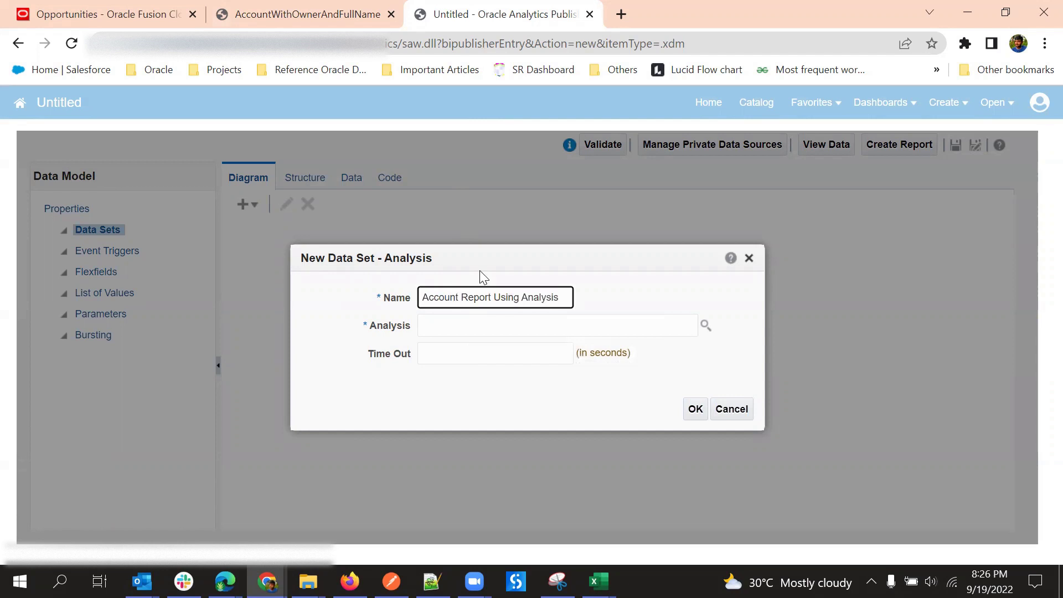
pyautogui.click(607, 306)
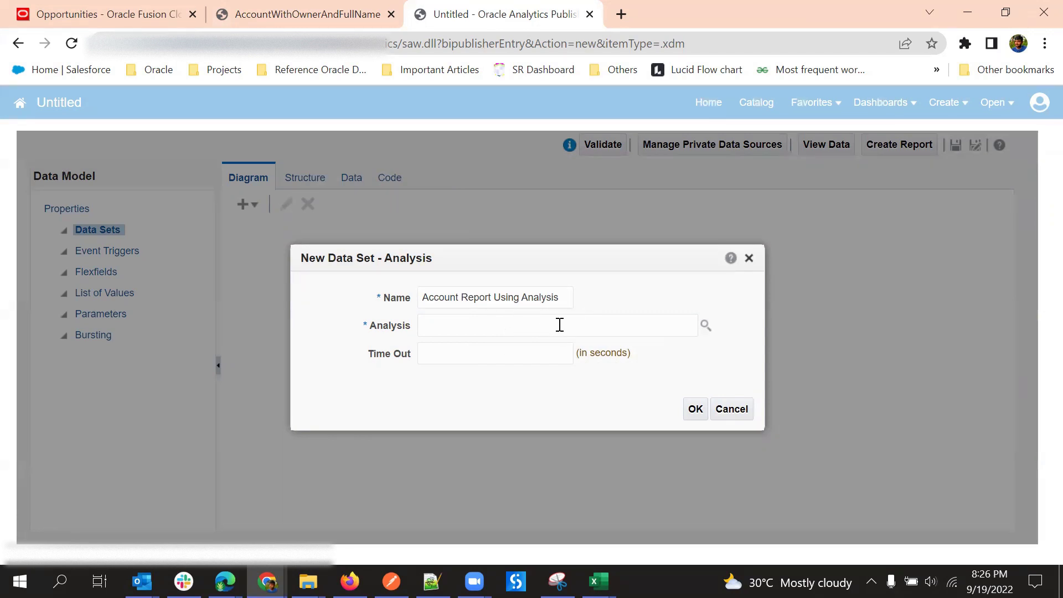
pyautogui.click(706, 326)
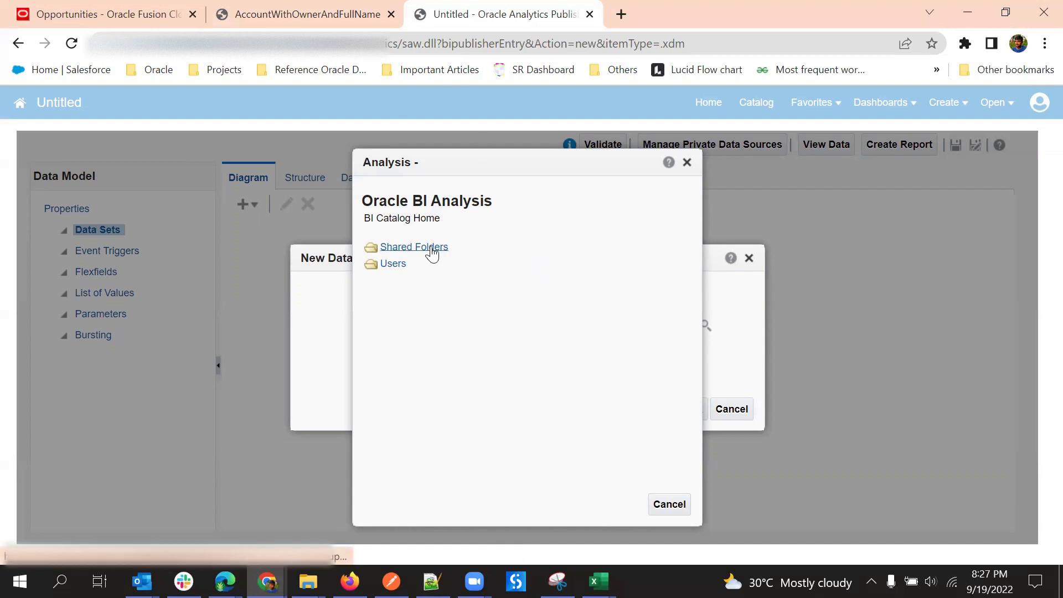
# - Pick /shared/Custom/1Sunil Test/AccountWithOwnerAndFullName as the data set's analysis
pyautogui.click(665, 502)
pyautogui.click(564, 321)
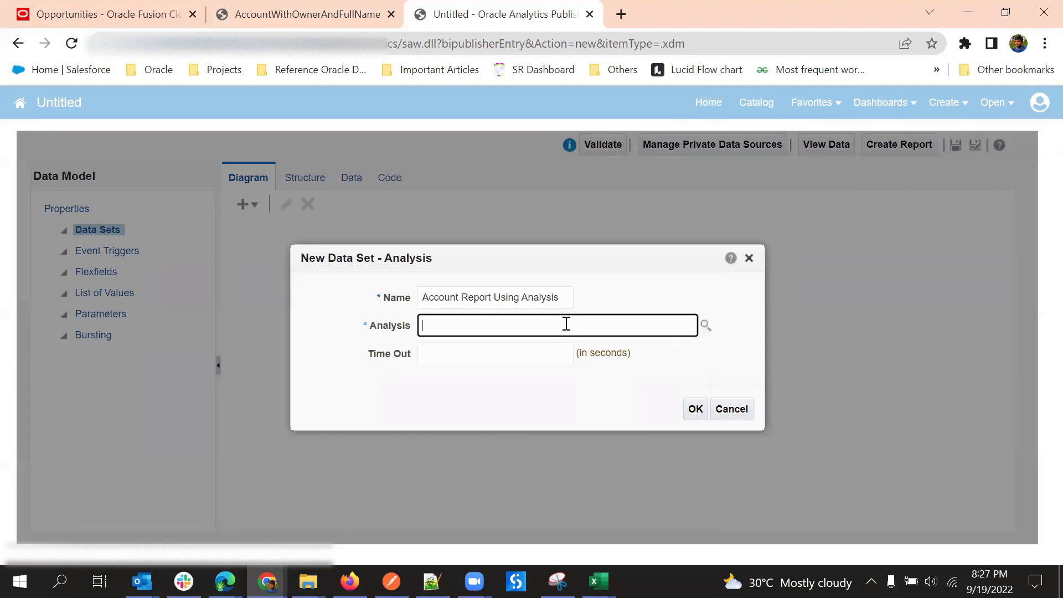
pyautogui.click(706, 326)
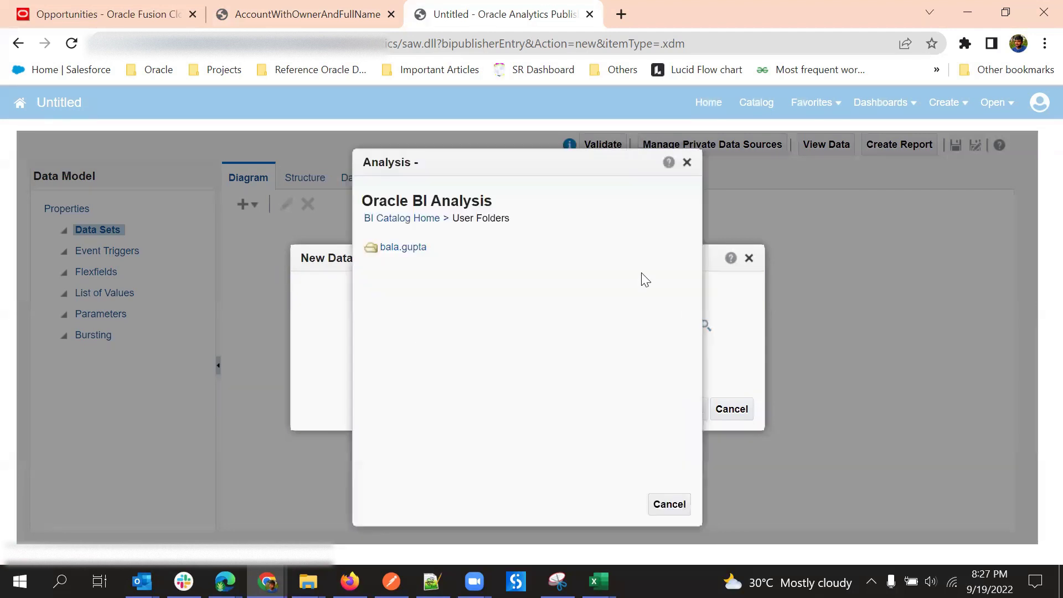
pyautogui.click(416, 218)
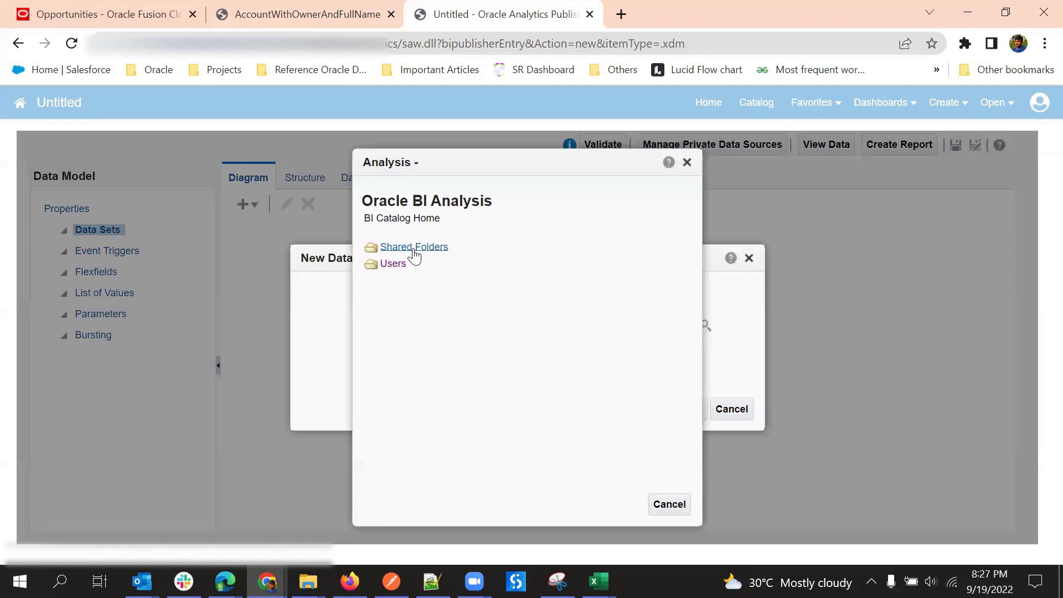
pyautogui.click(473, 243)
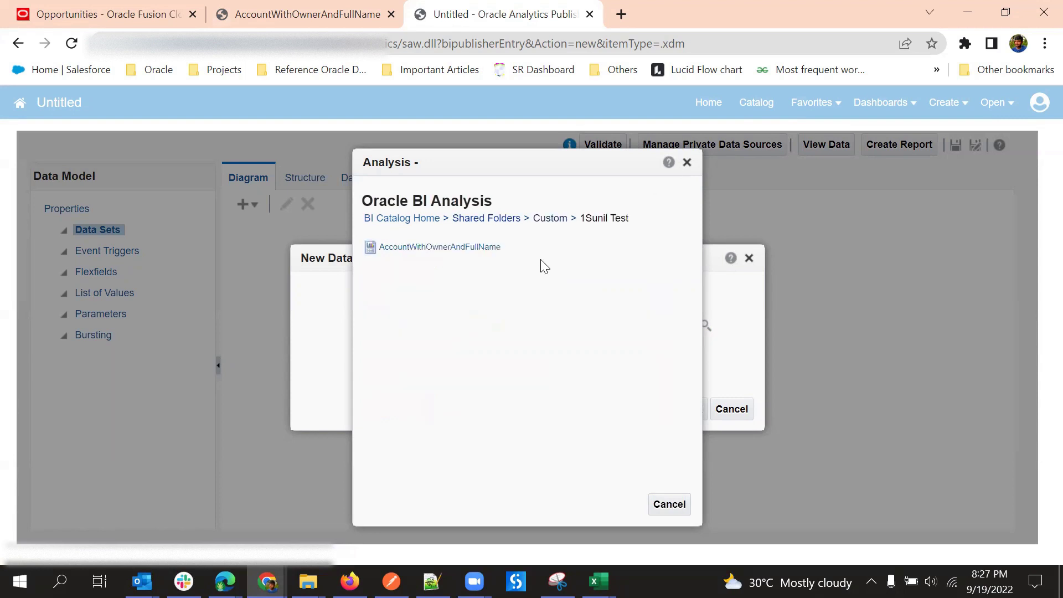
pyautogui.click(476, 248)
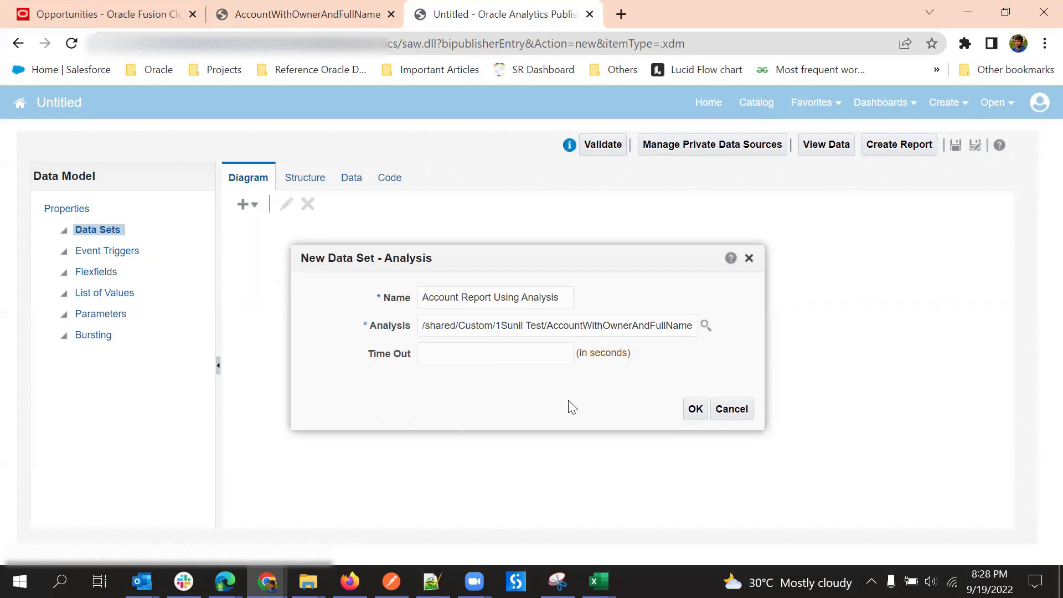
# - Create data set G_1 and compare its columns against the AccountWithOwnerAndFullName analysis table
pyautogui.click(694, 411)
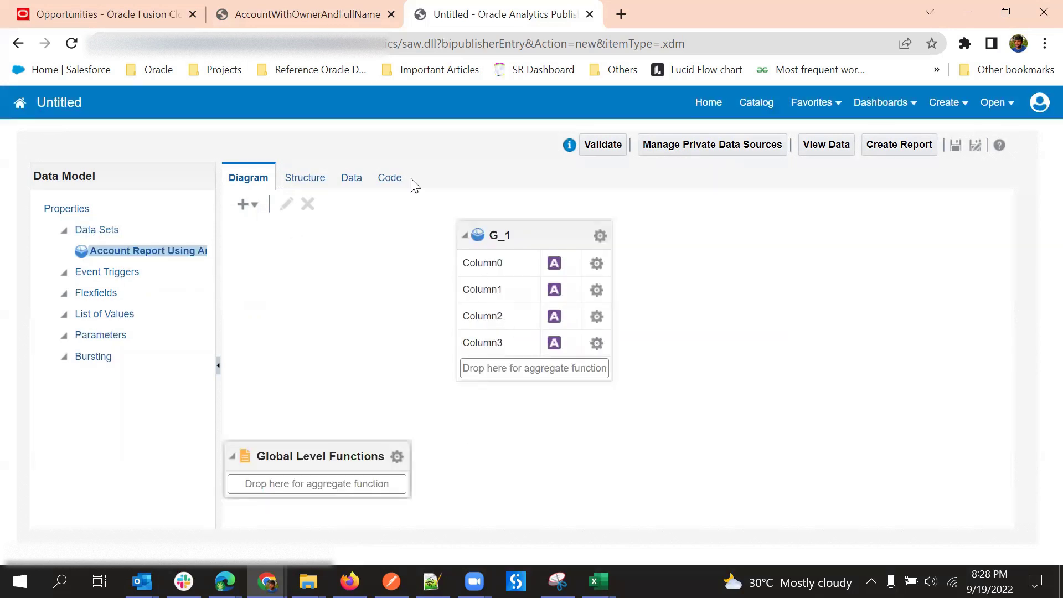
pyautogui.click(305, 14)
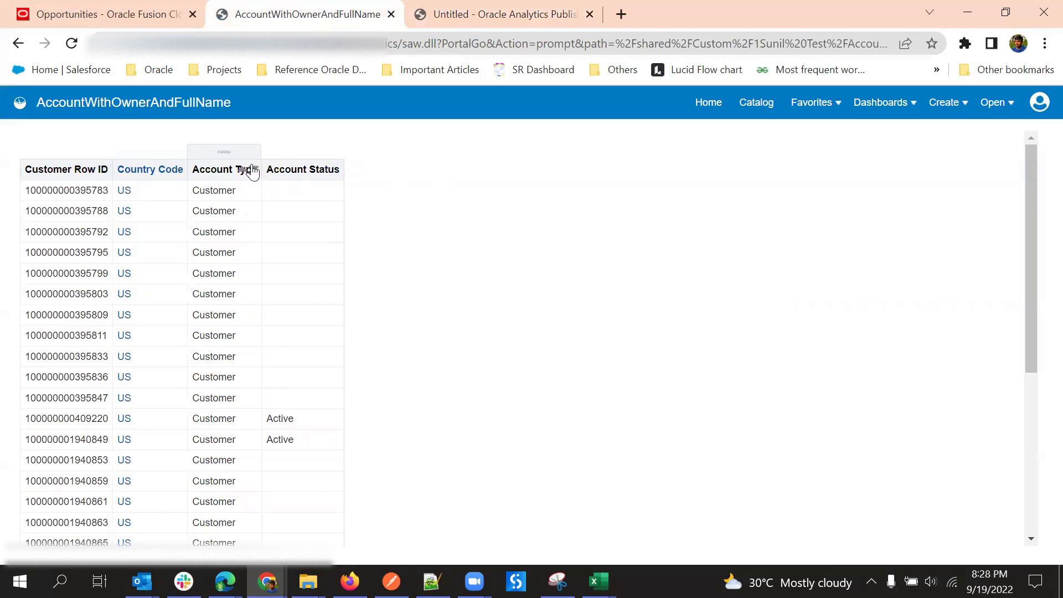
pyautogui.scroll(-5, 243, 322)
pyautogui.scroll(5, 198, 487)
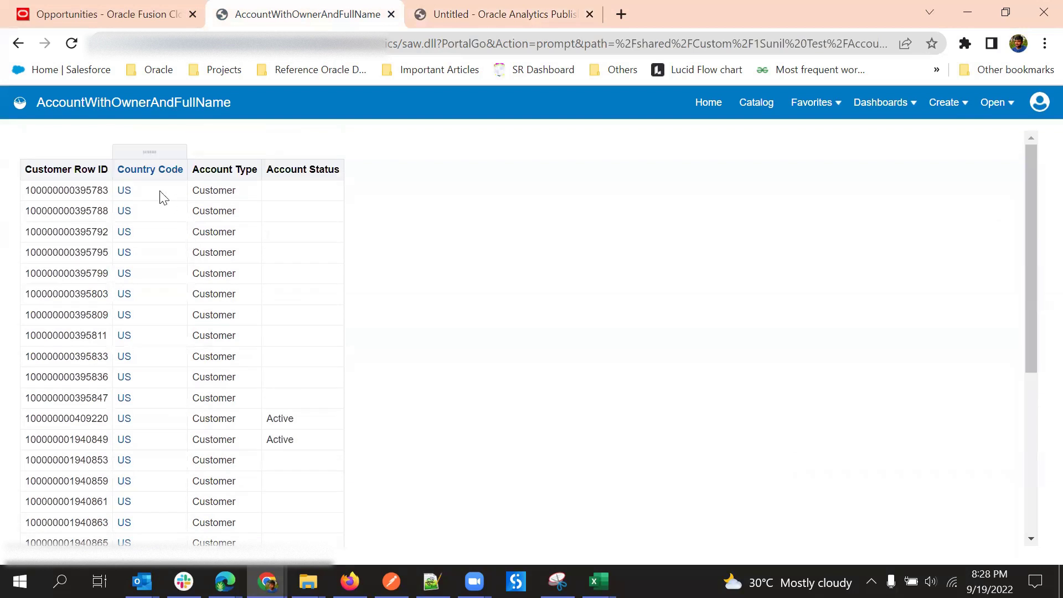
pyautogui.scroll(-1, 291, 314)
pyautogui.scroll(-5, 292, 314)
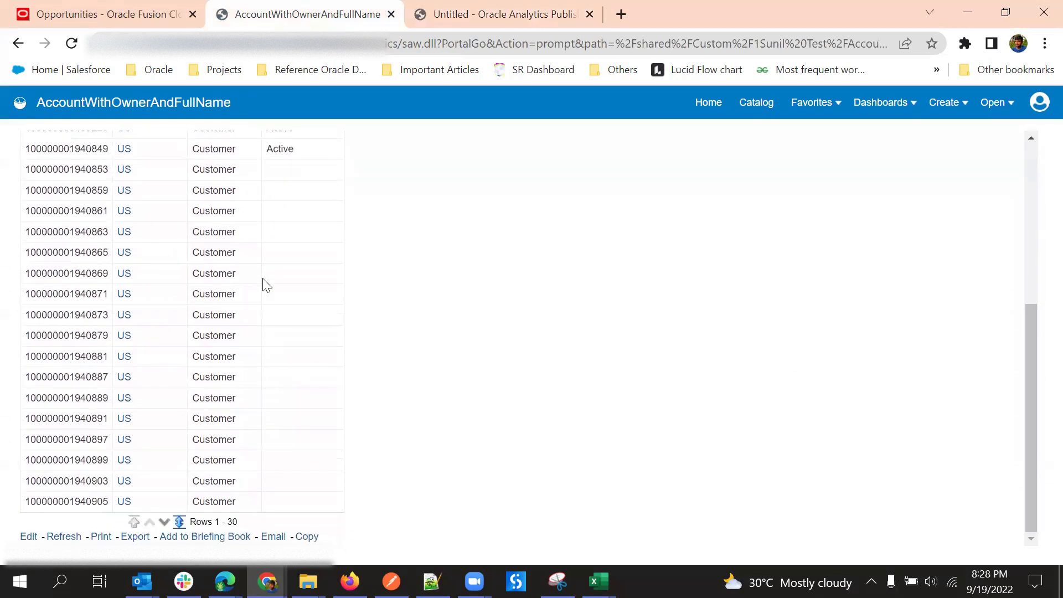
pyautogui.scroll(5, 254, 394)
pyautogui.scroll(-5, 279, 310)
pyautogui.scroll(5, 308, 342)
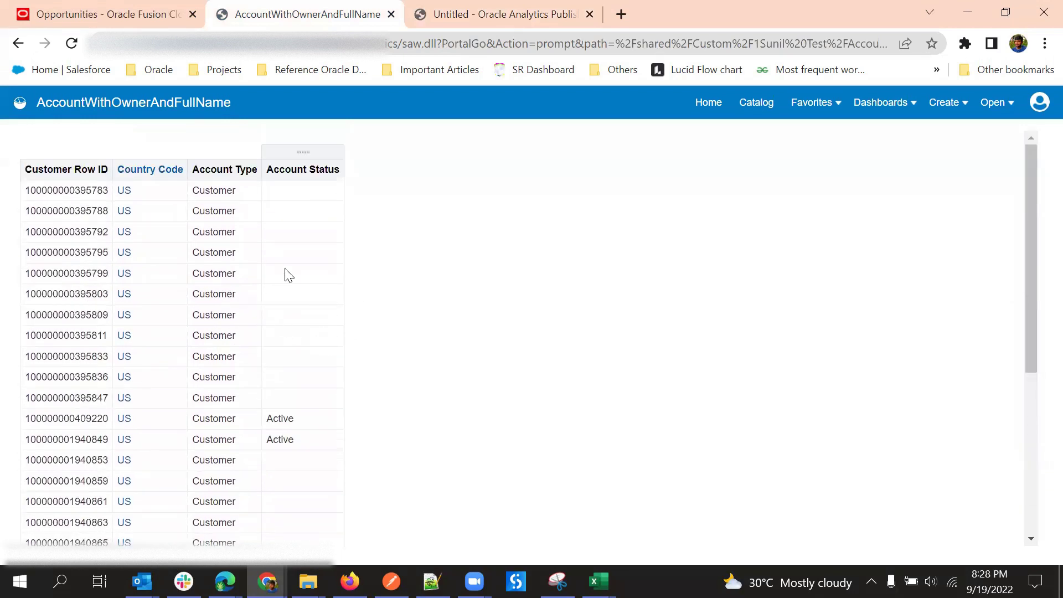
# - Inspect G_1's Edit Data Set settings without changes, then view the source analysis's customer table
pyautogui.click(471, 8)
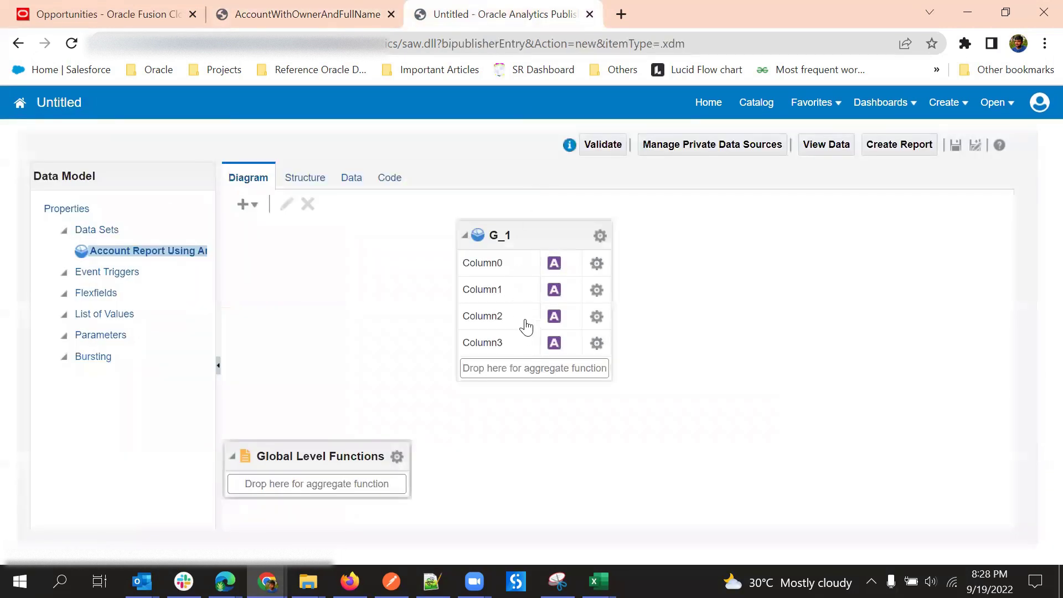
pyautogui.click(600, 236)
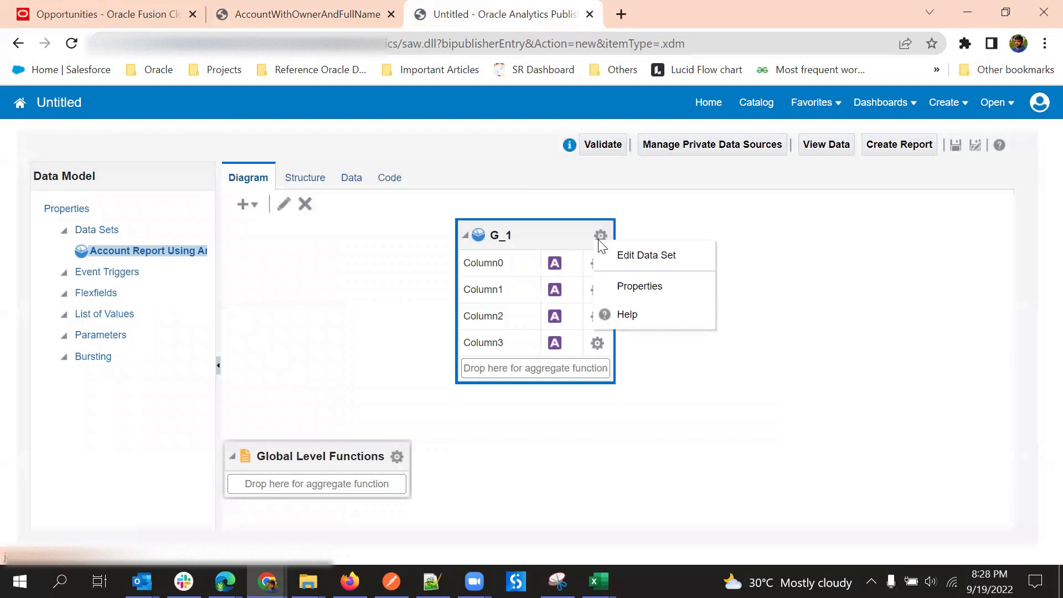
pyautogui.click(642, 259)
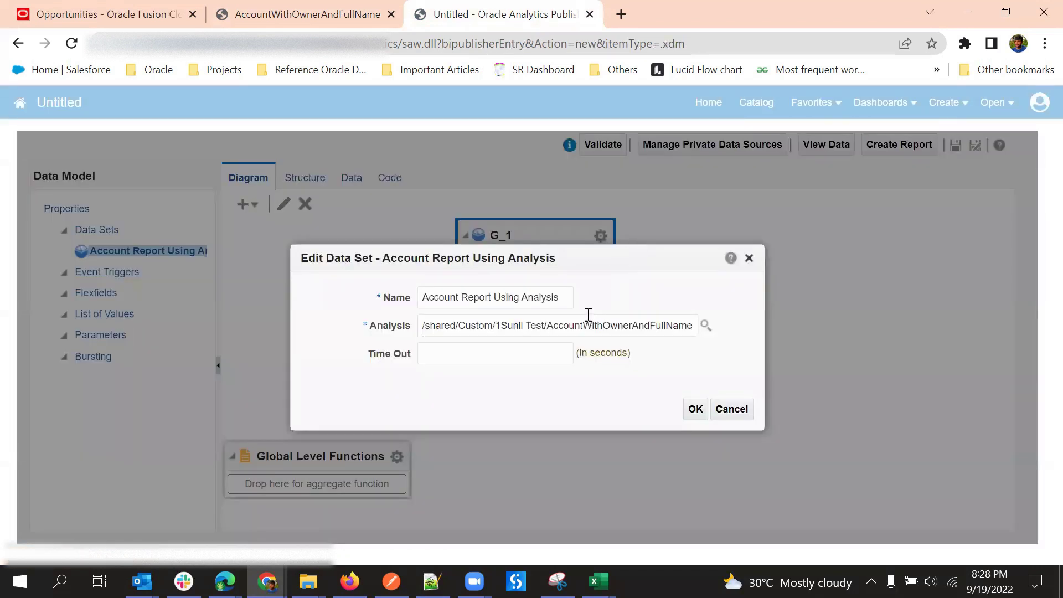
pyautogui.click(747, 414)
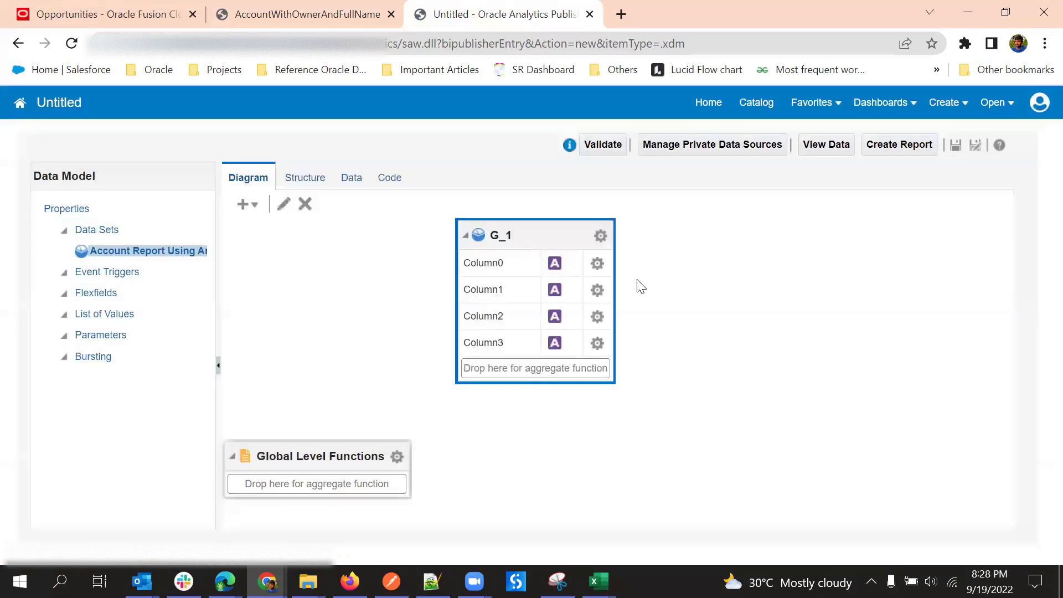
pyautogui.click(601, 236)
pyautogui.click(640, 259)
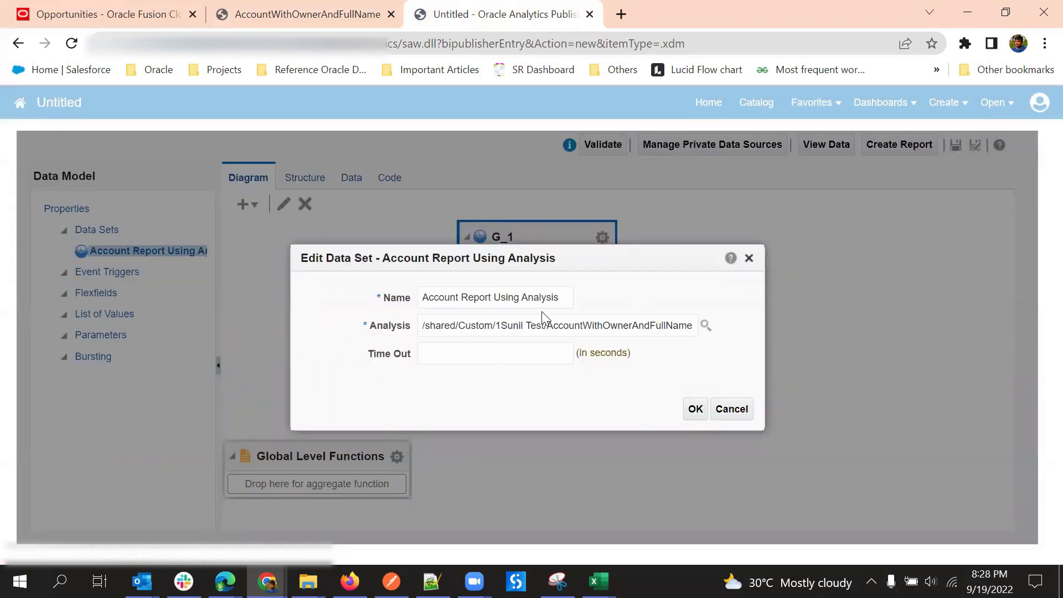
pyautogui.click(735, 413)
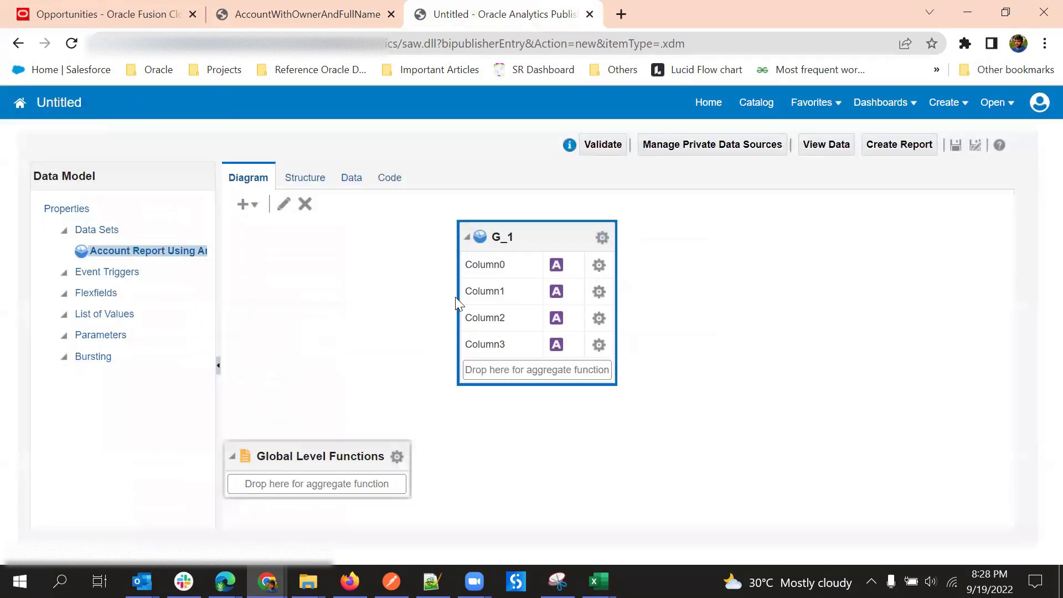
pyautogui.click(261, 10)
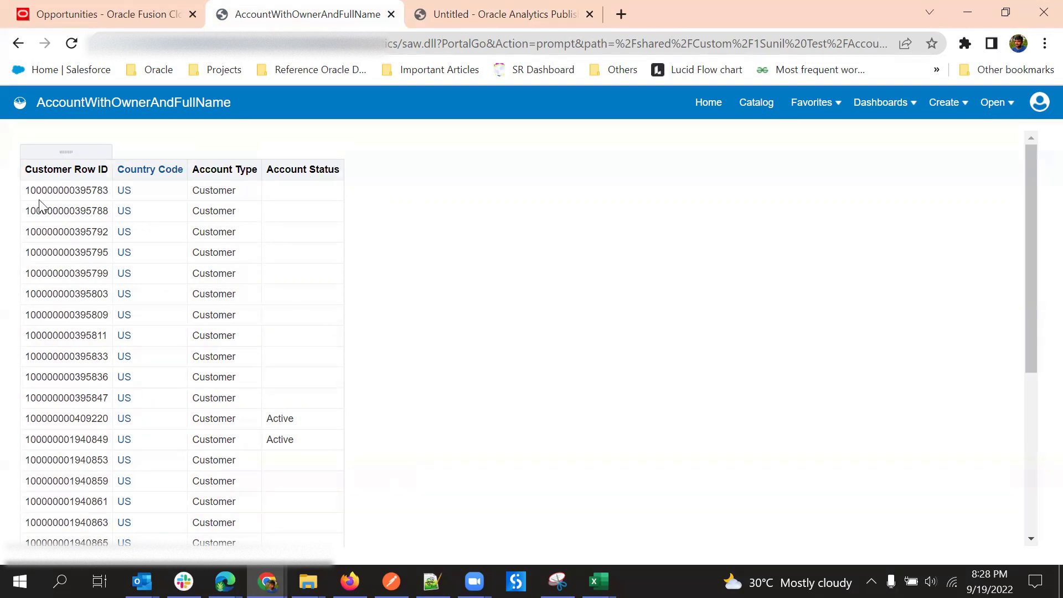
# - Paste 'Customer Row ID' as Column0's alias, which triggers an invalid-character error
pyautogui.click(481, 12)
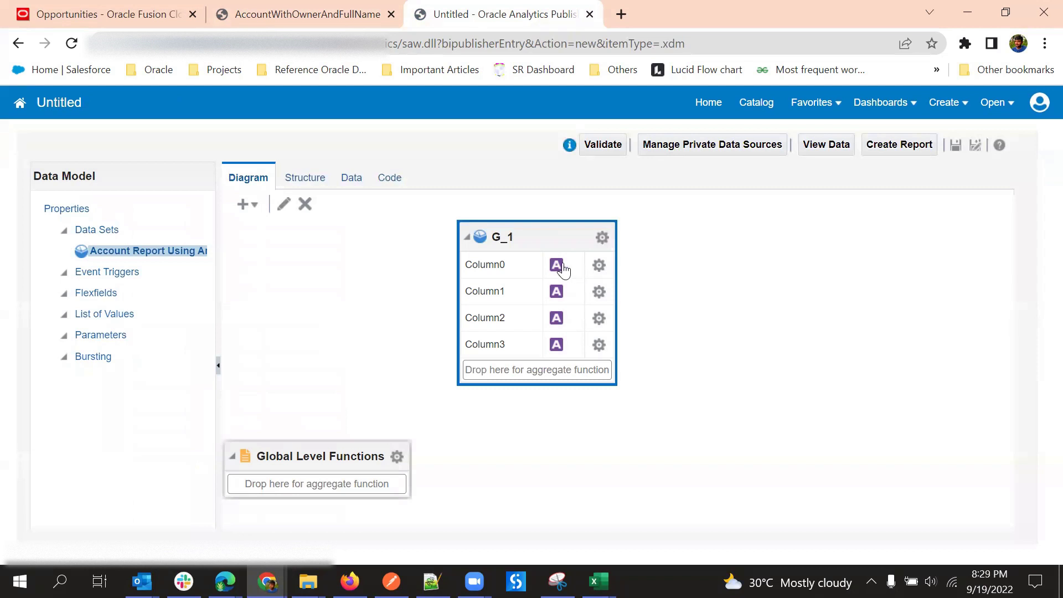
pyautogui.click(599, 266)
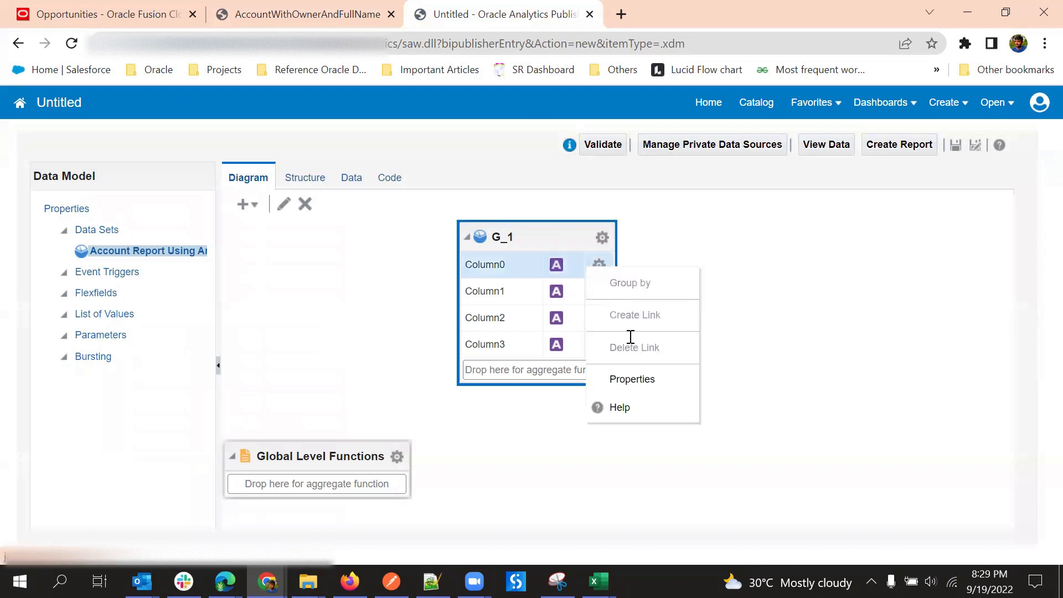
pyautogui.click(634, 381)
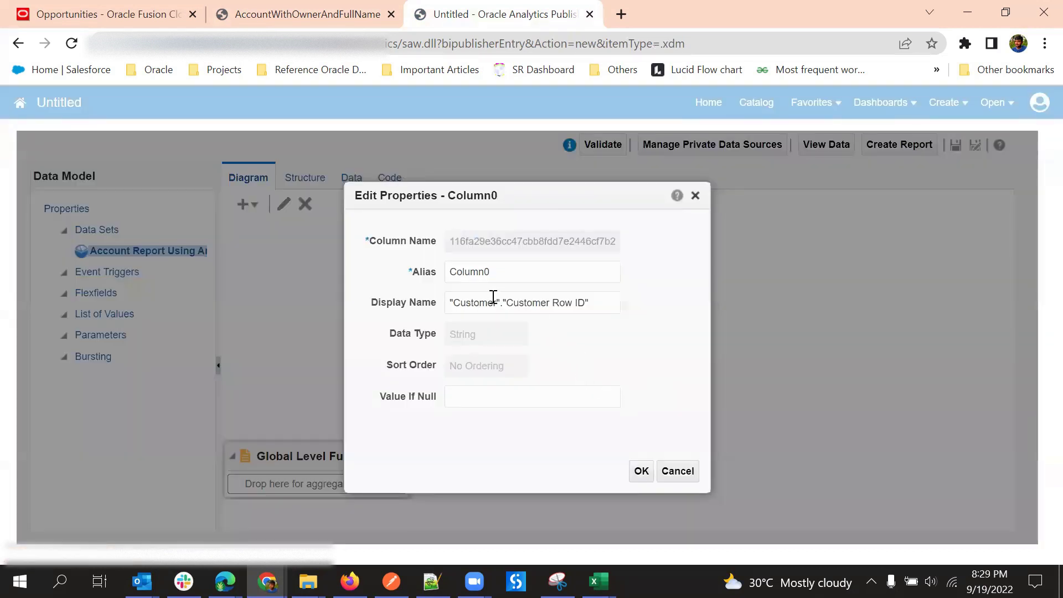
pyautogui.doubleClick(419, 307)
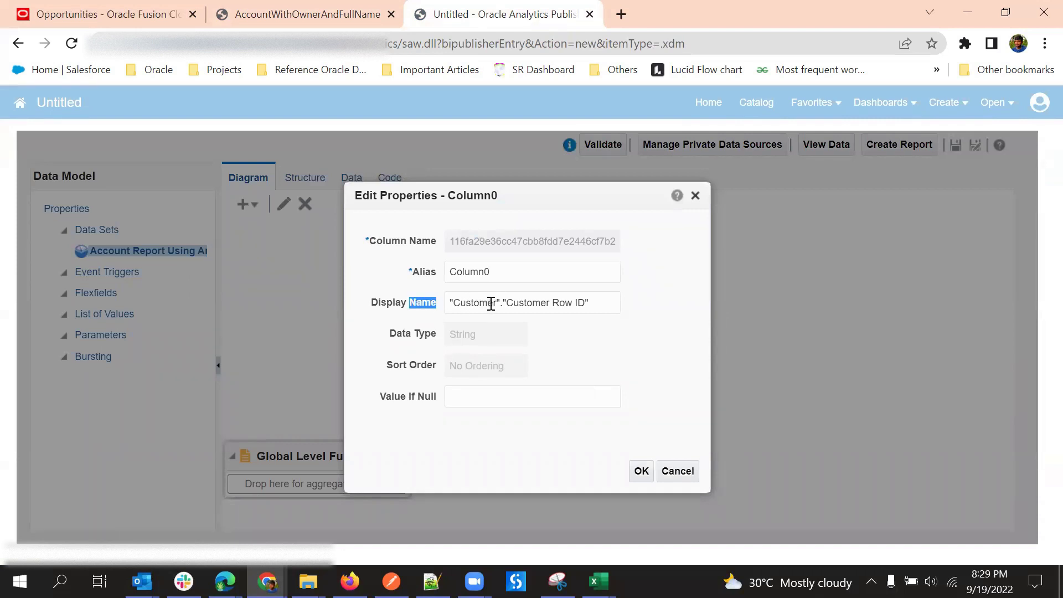
pyautogui.click(487, 302)
pyautogui.moveTo(509, 304); pyautogui.dragTo(580, 304)
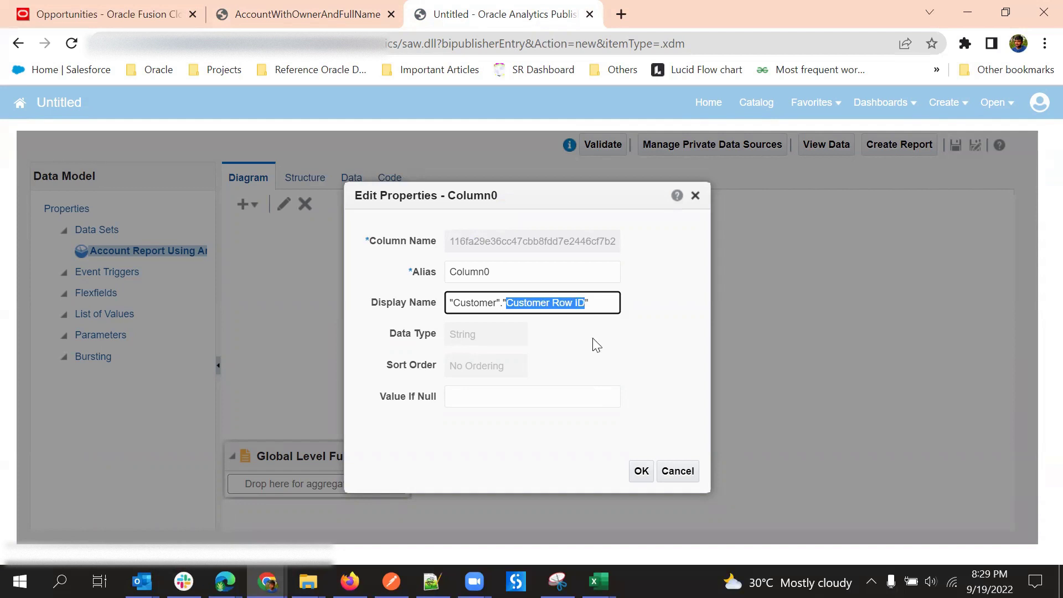
pyautogui.click(452, 269)
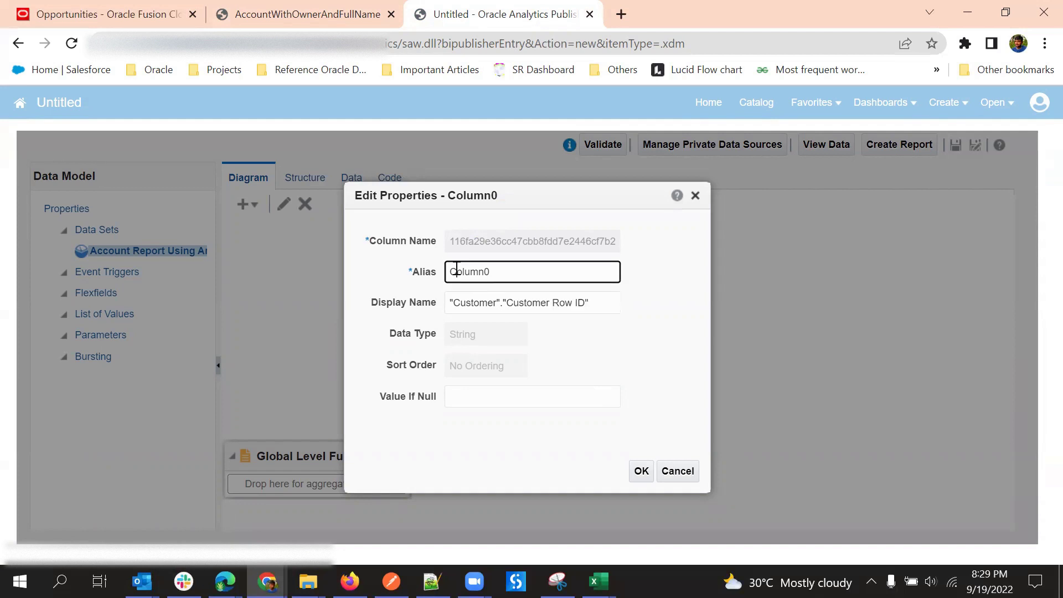
pyautogui.hotkey('ctrl', 'a')
pyautogui.write('Customer Row ID')
pyautogui.click(392, 278)
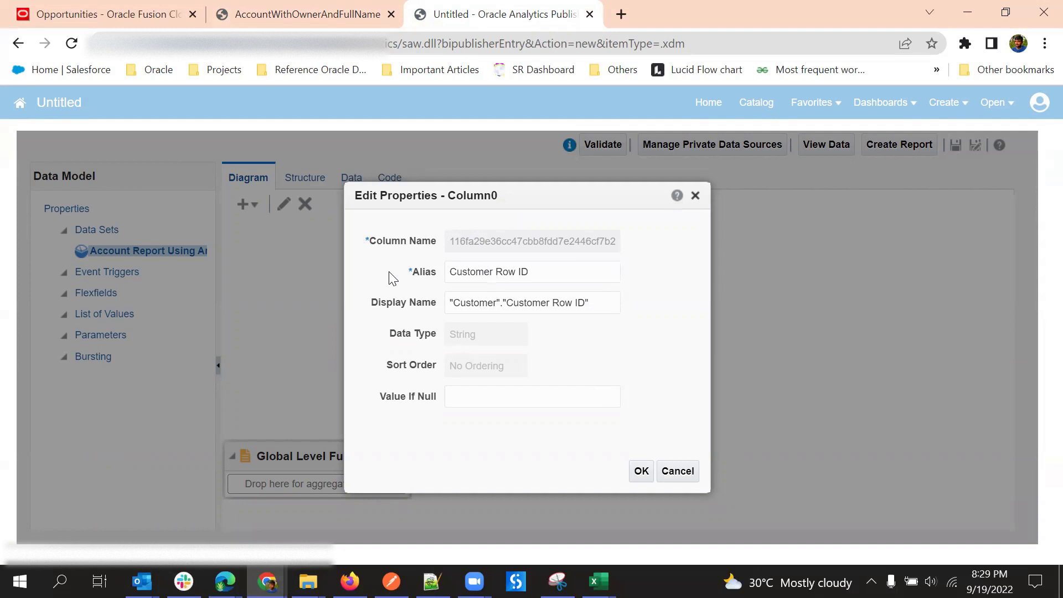
pyautogui.click(641, 471)
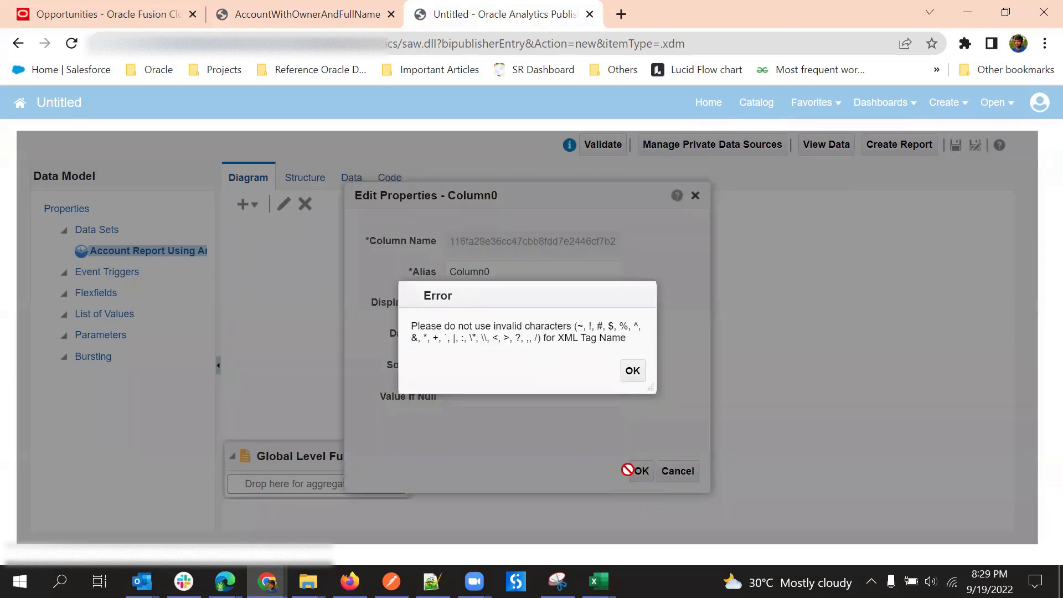
pyautogui.click(632, 371)
# - Change Column0's alias to Customer_Row_ID with underscores and confirm
pyautogui.doubleClick(511, 272)
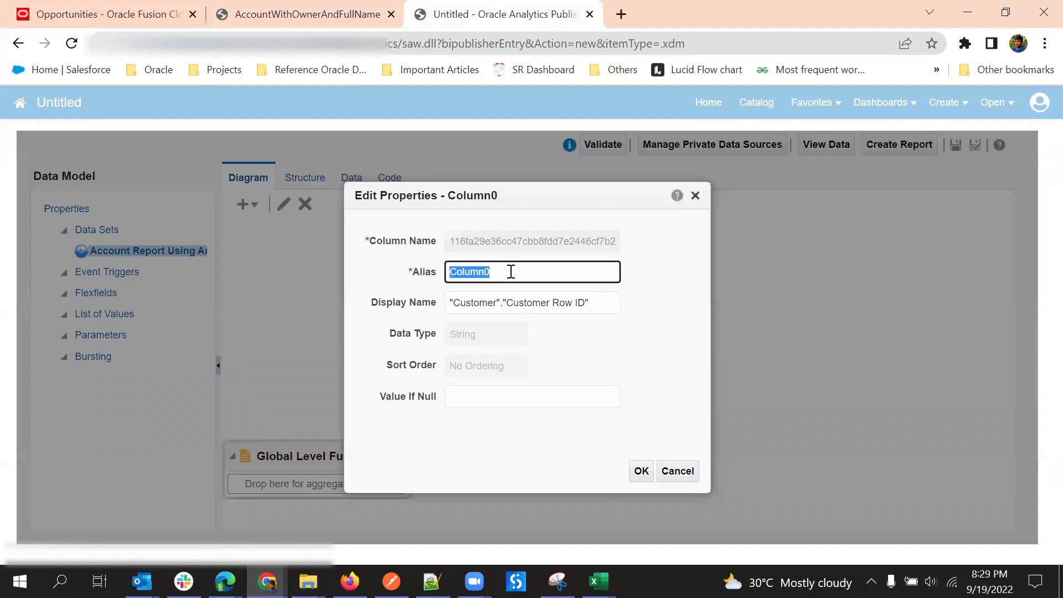
pyautogui.write('Customer Row ID')
pyautogui.press('Delete')
pyautogui.write('_Row')
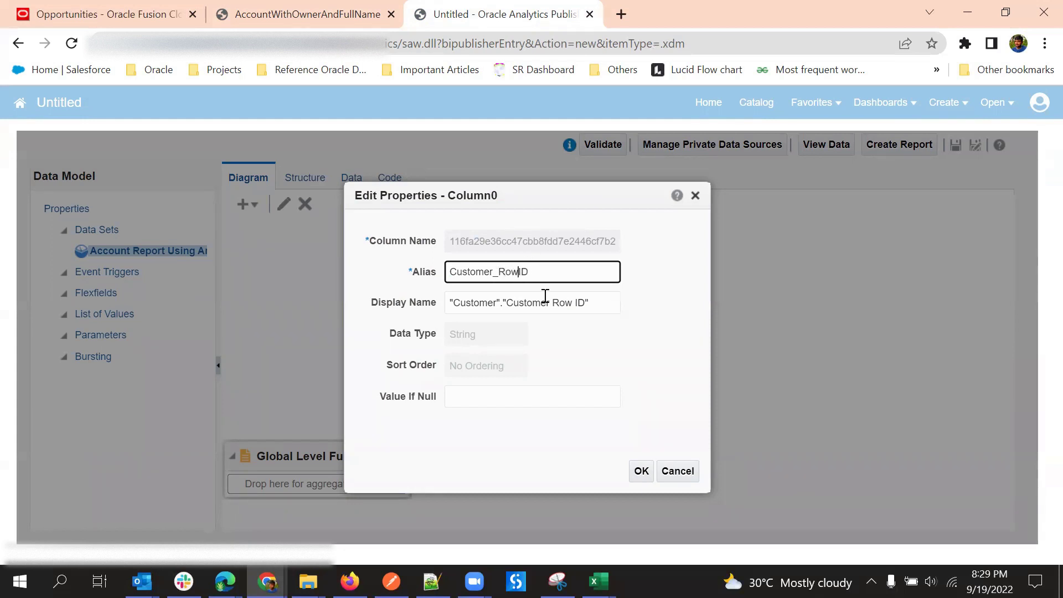
pyautogui.write('_')
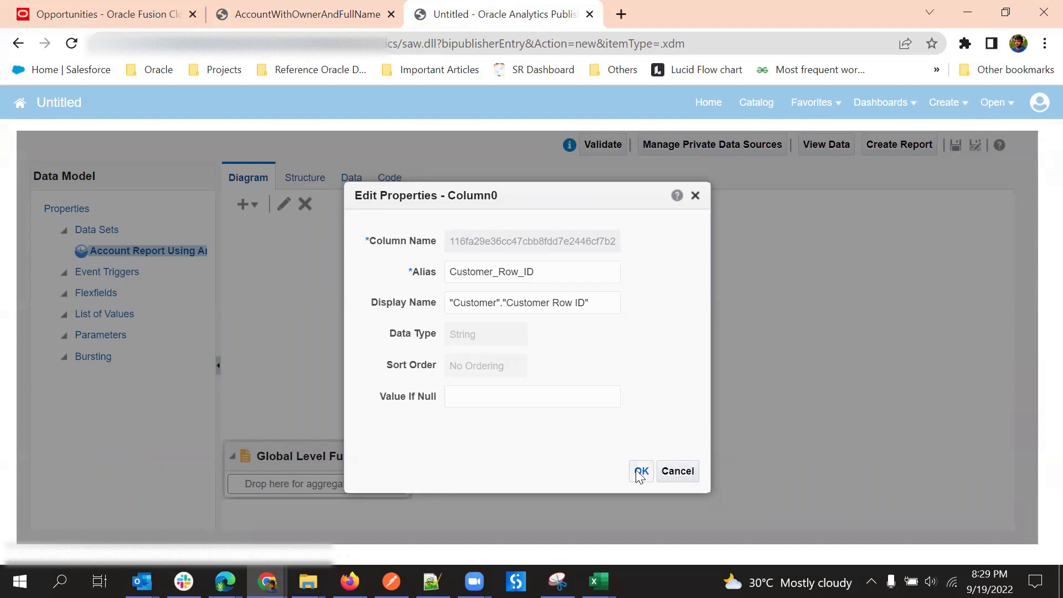
pyautogui.click(640, 470)
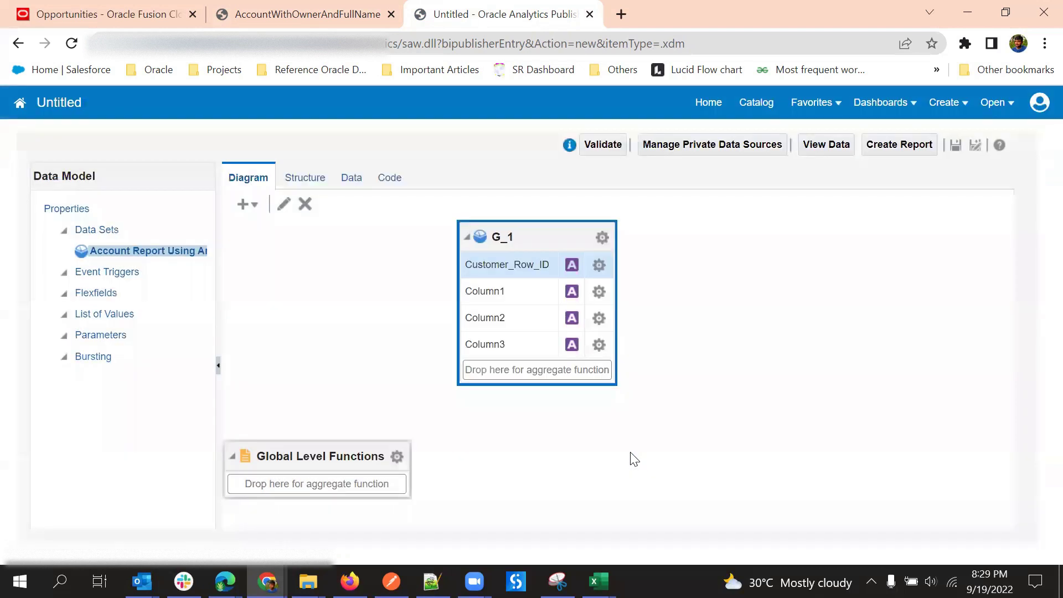
# - Set Column1's alias to Country
pyautogui.click(599, 290)
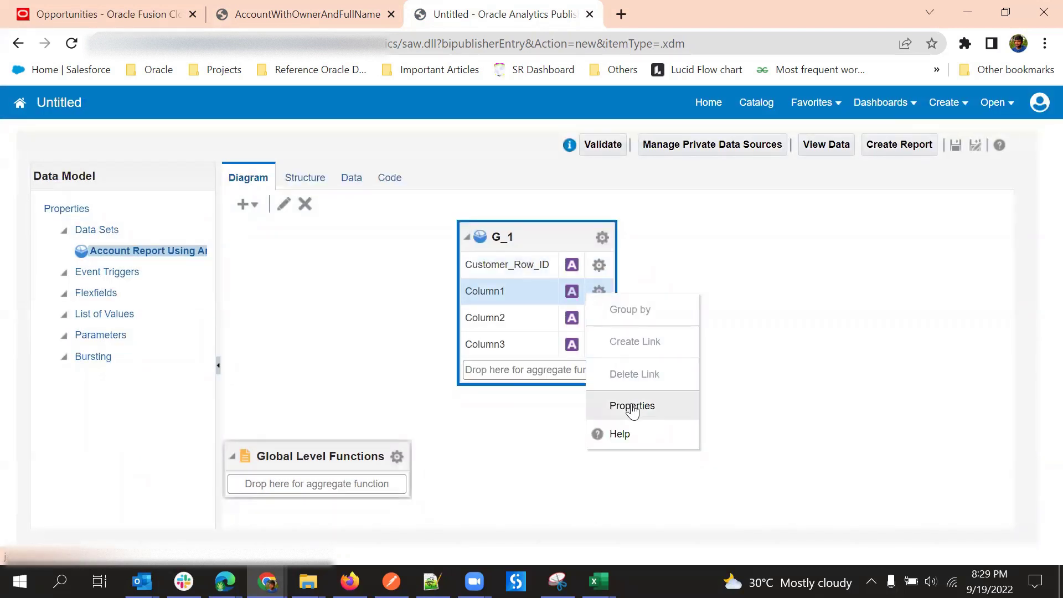
pyautogui.click(518, 275)
pyautogui.click(531, 290)
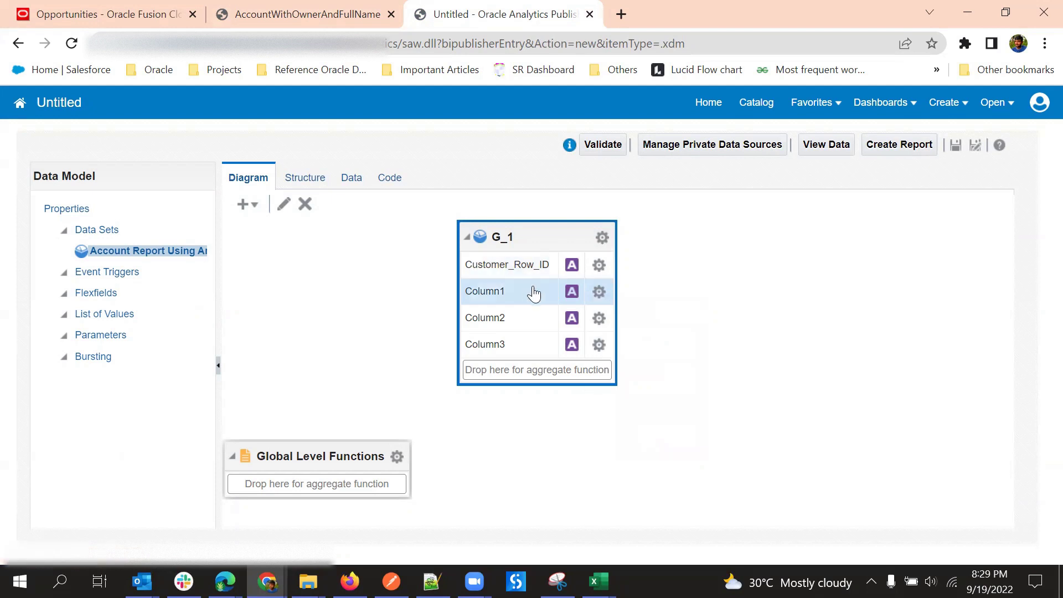
pyautogui.click(599, 290)
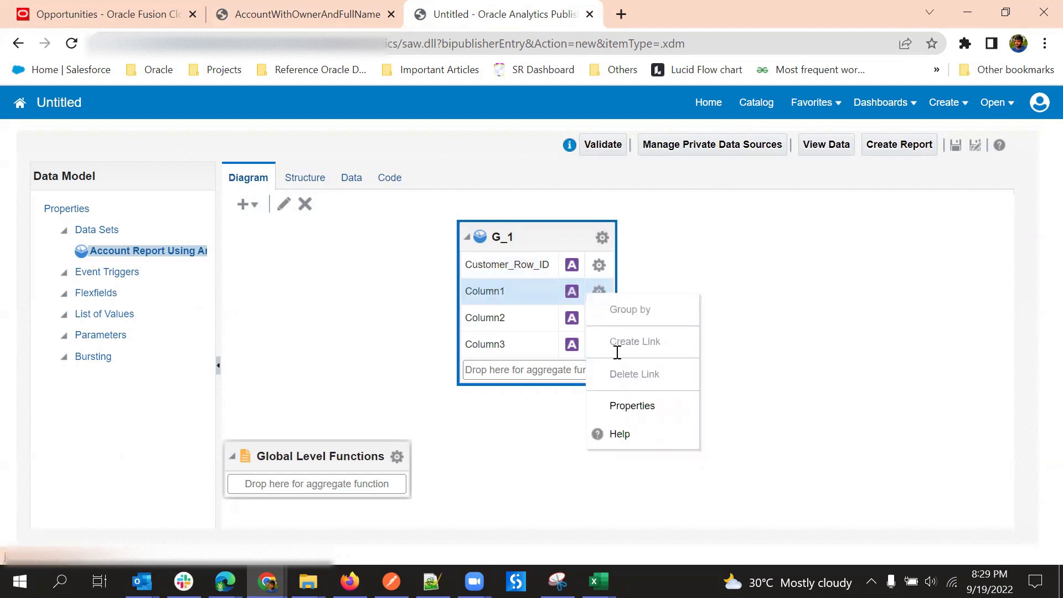
pyautogui.click(624, 406)
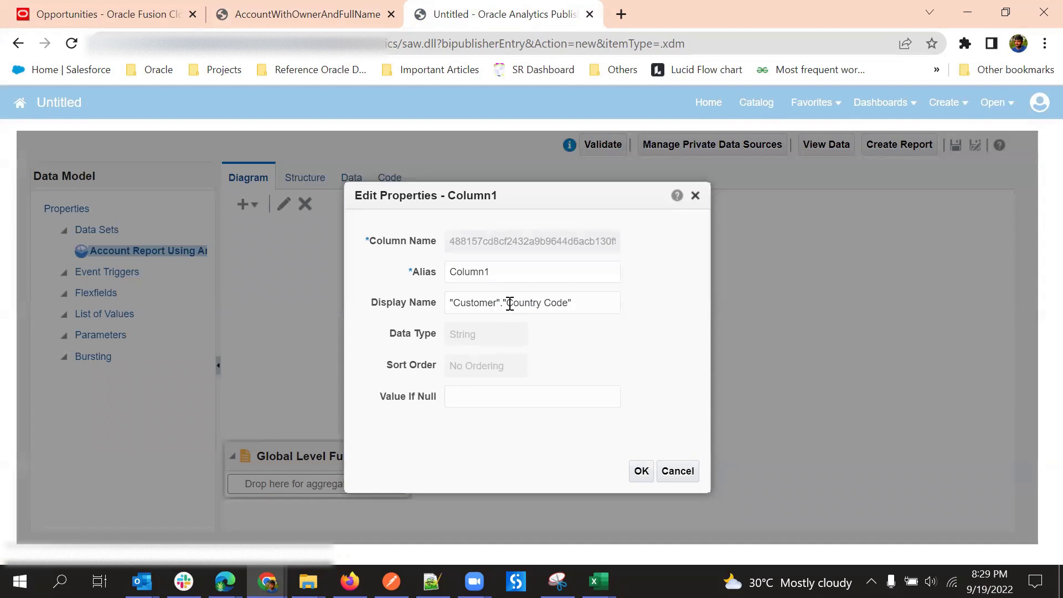
pyautogui.moveTo(506, 304); pyautogui.dragTo(539, 305)
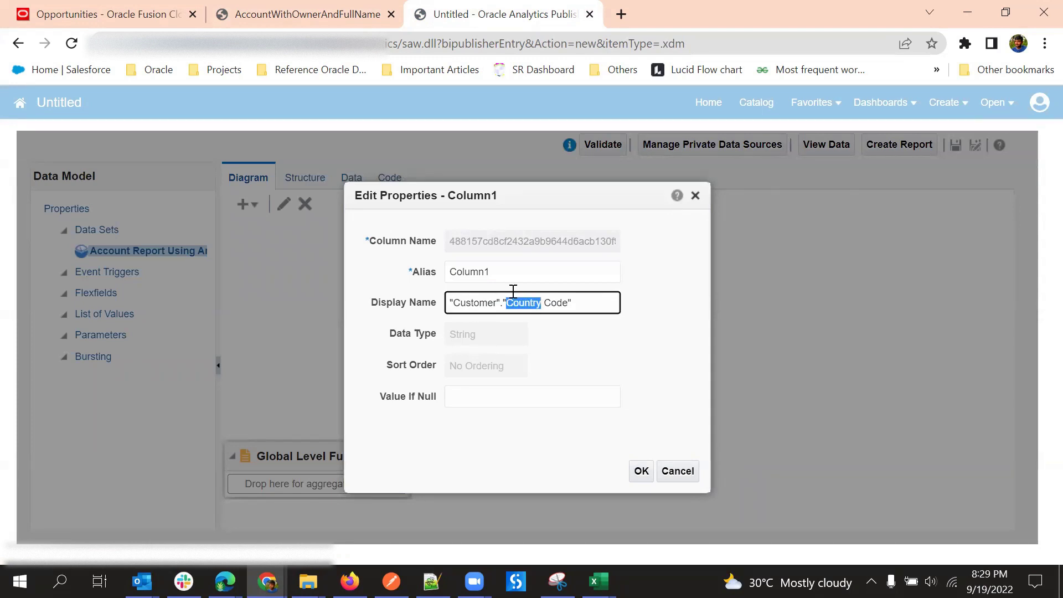
pyautogui.doubleClick(470, 268)
pyautogui.write('Country')
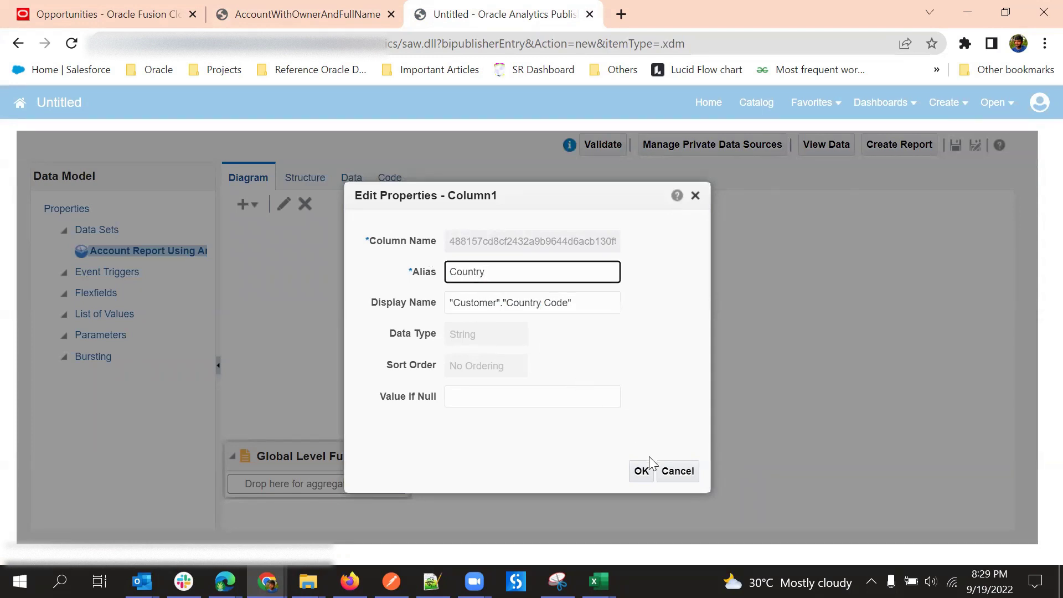
pyautogui.click(640, 470)
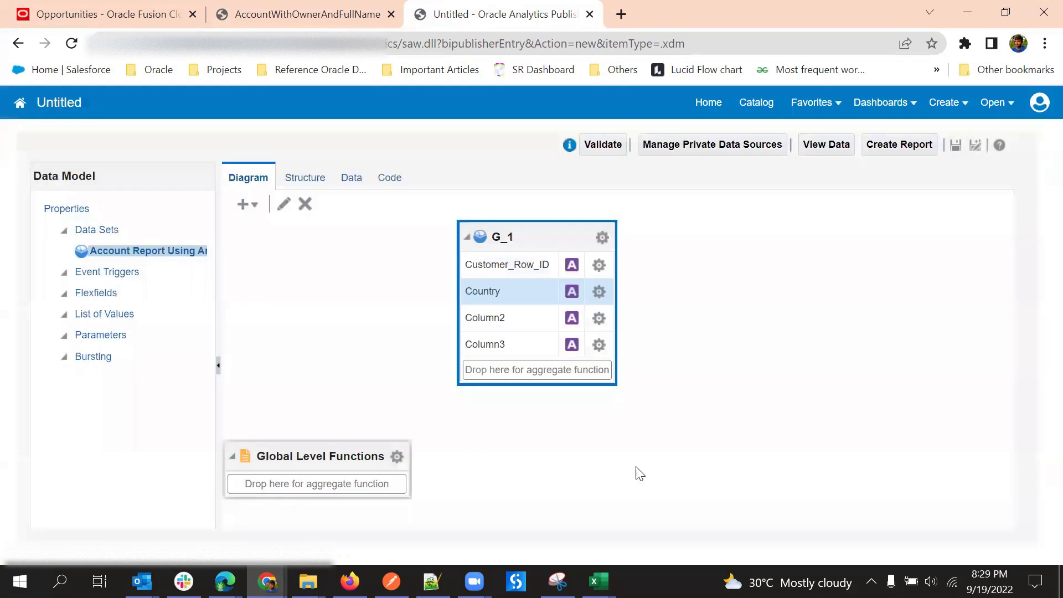
# - Set Column2's alias to AccountType
pyautogui.click(599, 317)
pyautogui.click(625, 429)
pyautogui.doubleClick(532, 303)
pyautogui.hotkey('ctrl', 'c')
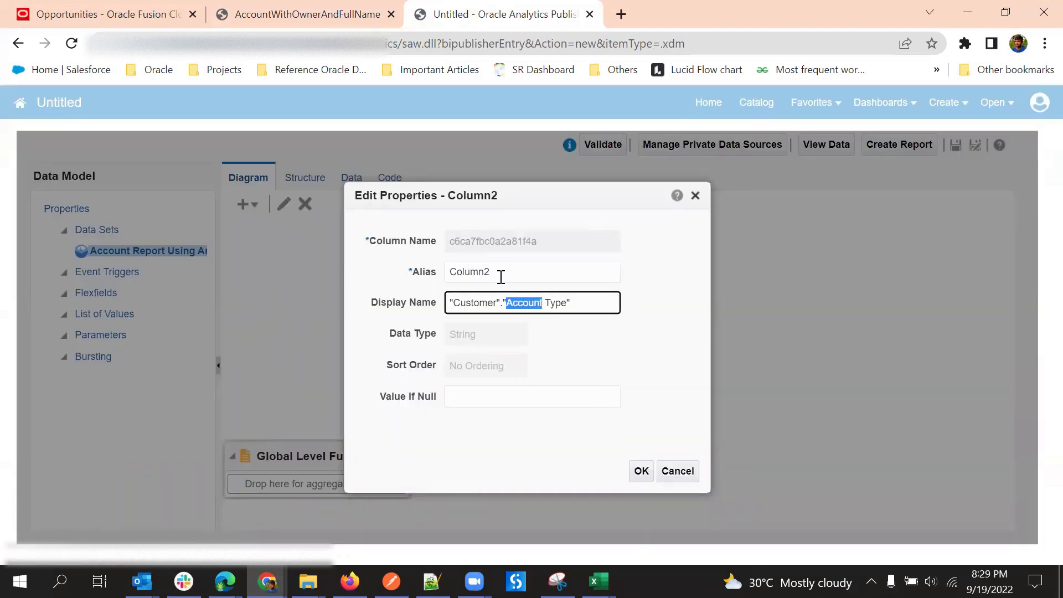
pyautogui.doubleClick(484, 271)
pyautogui.hotkey('ctrl', 'v')
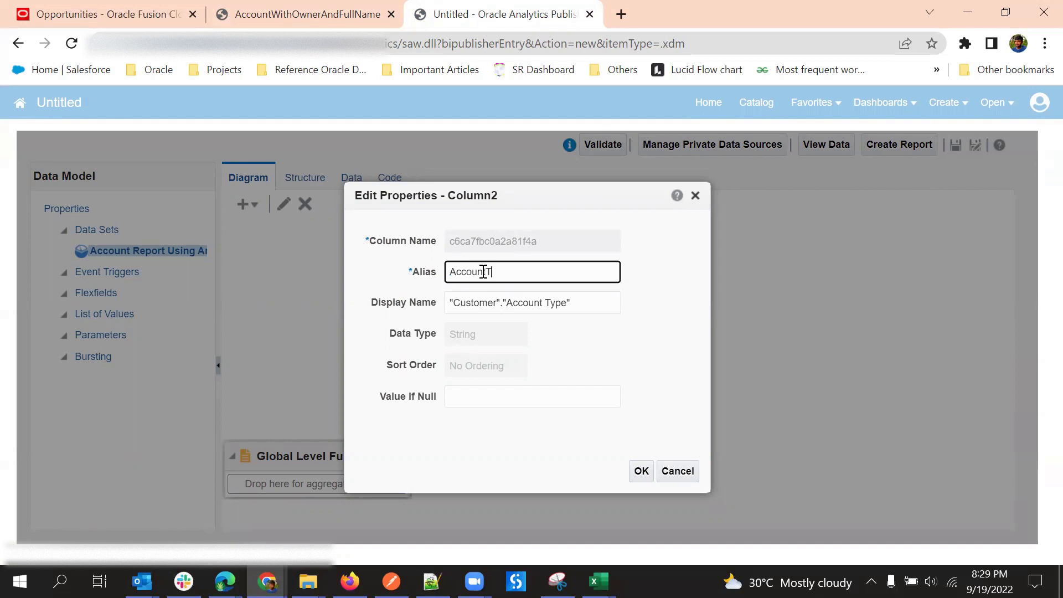
pyautogui.click(641, 469)
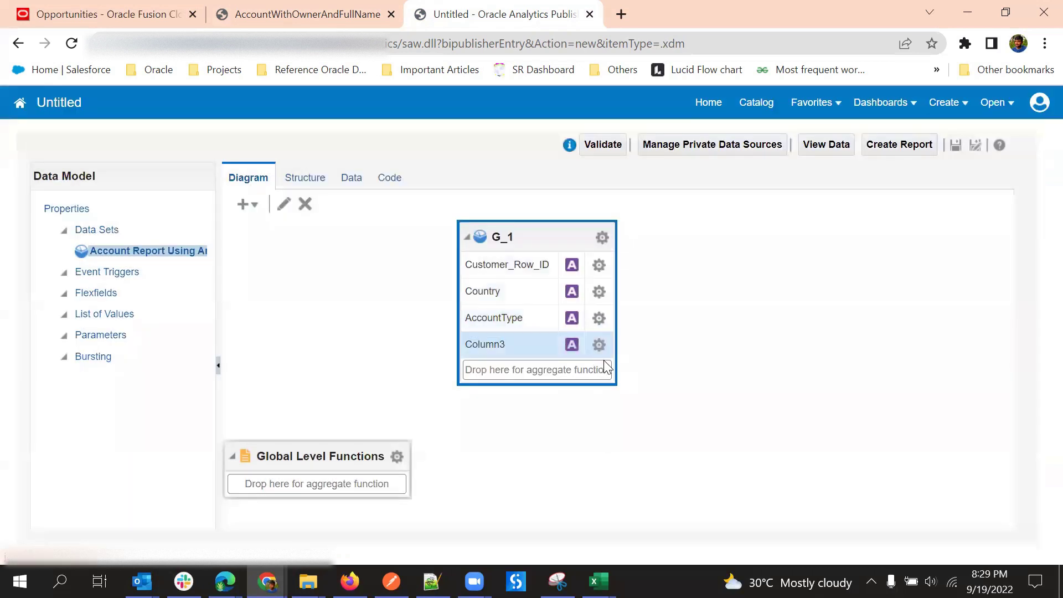
# - Set Column3's alias to AccountStatus
pyautogui.click(599, 345)
pyautogui.click(631, 459)
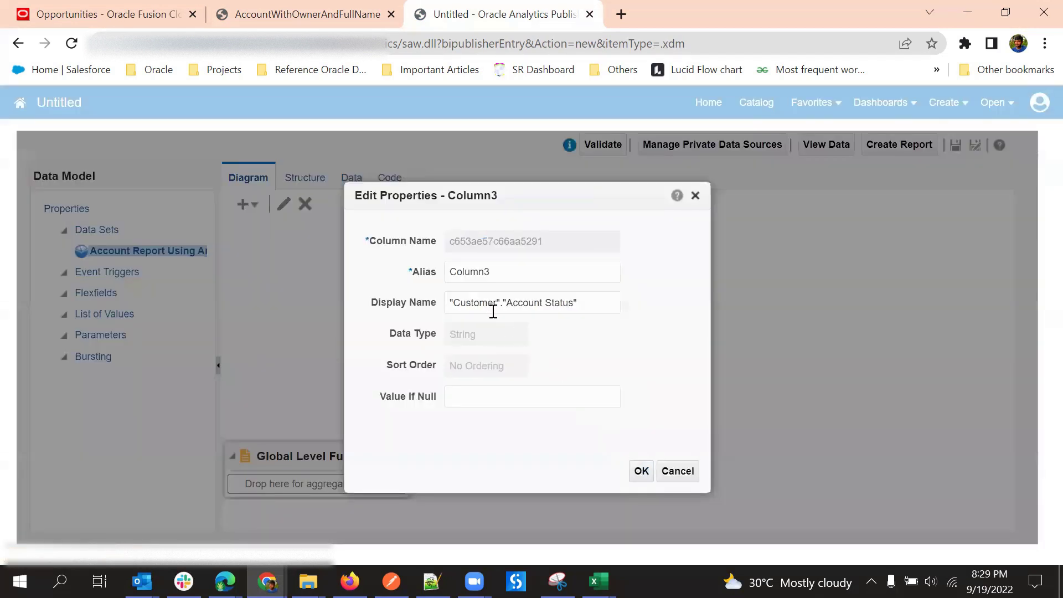
pyautogui.doubleClick(520, 304)
pyautogui.hotkey('ctrl', 'c')
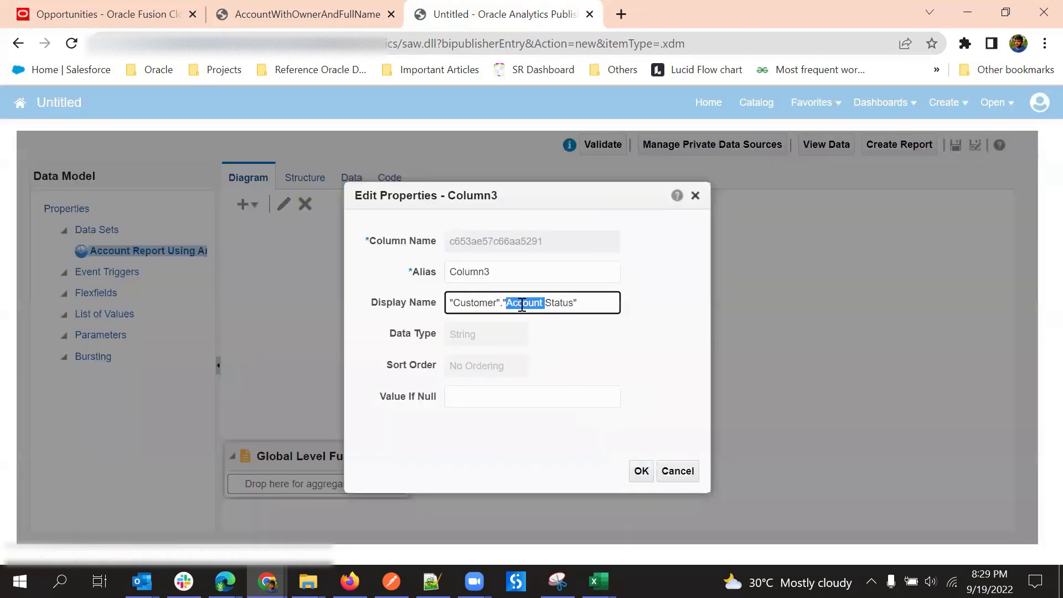
pyautogui.doubleClick(462, 273)
pyautogui.hotkey('ctrl', 'v')
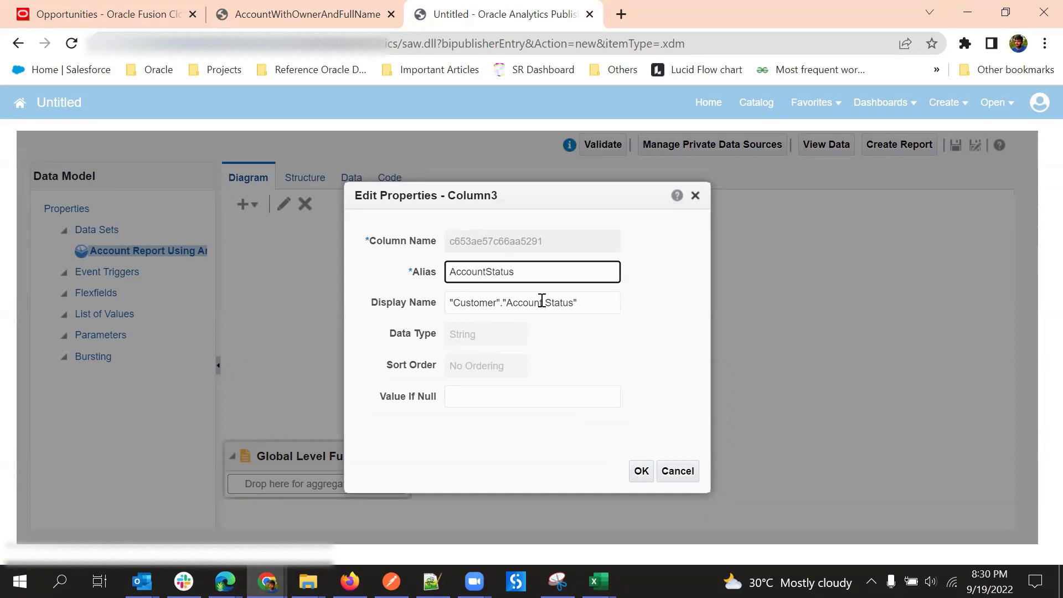
pyautogui.click(641, 470)
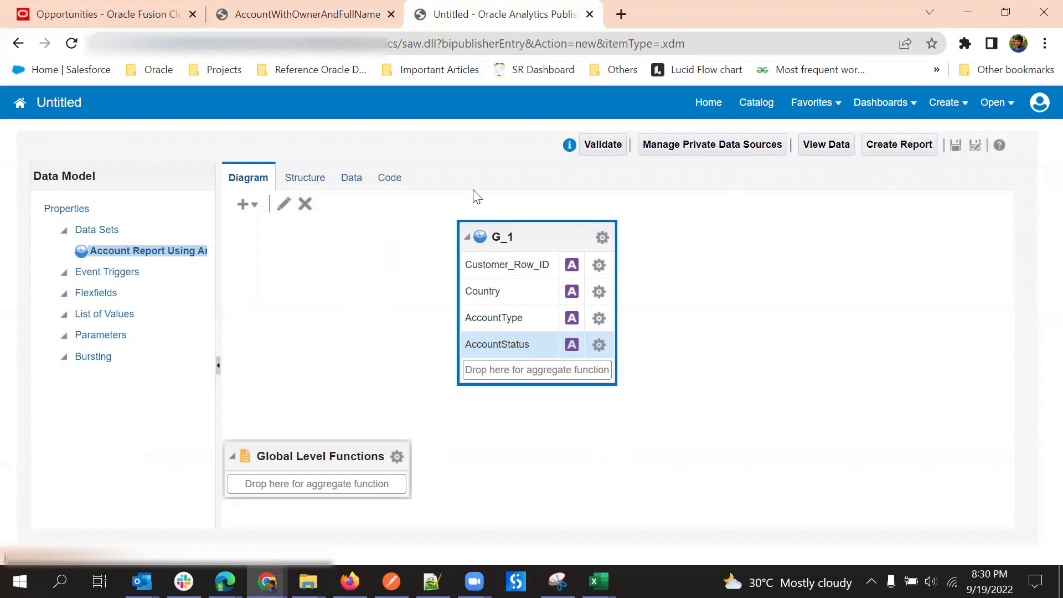
# - Review the XML structure tags Customer_Row_ID, Country, AccountType and AccountStatus
pyautogui.click(350, 178)
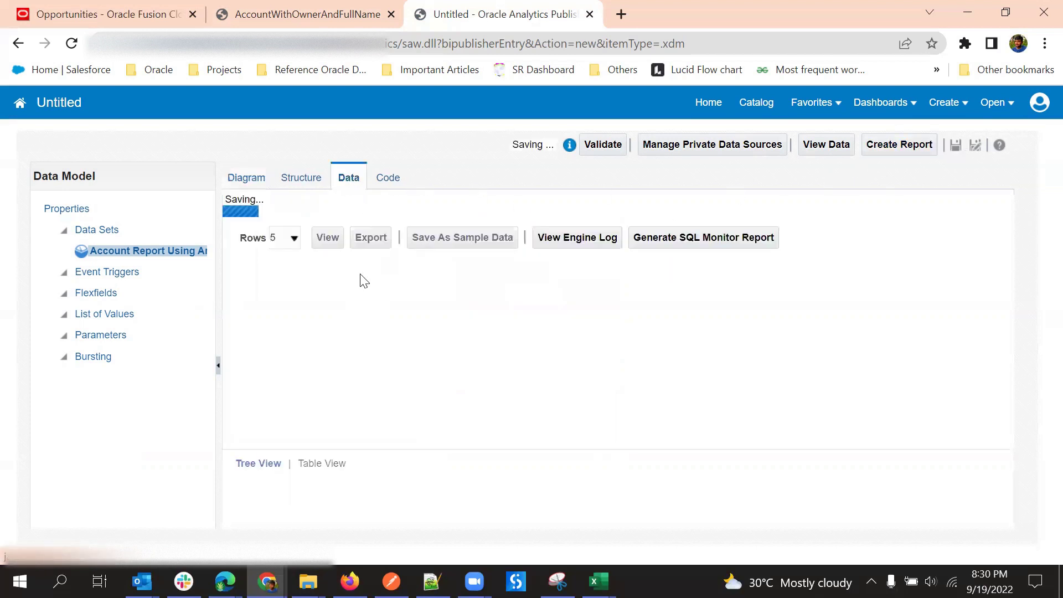
pyautogui.click(290, 178)
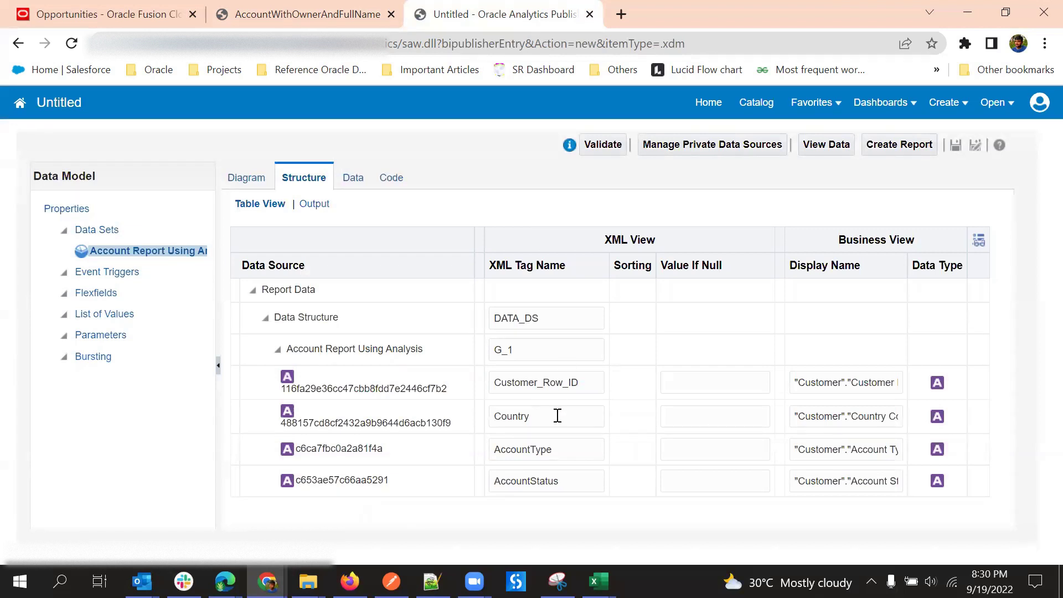
# - Request a data preview from the Data tab, which brings up the Save As dialog
pyautogui.click(352, 178)
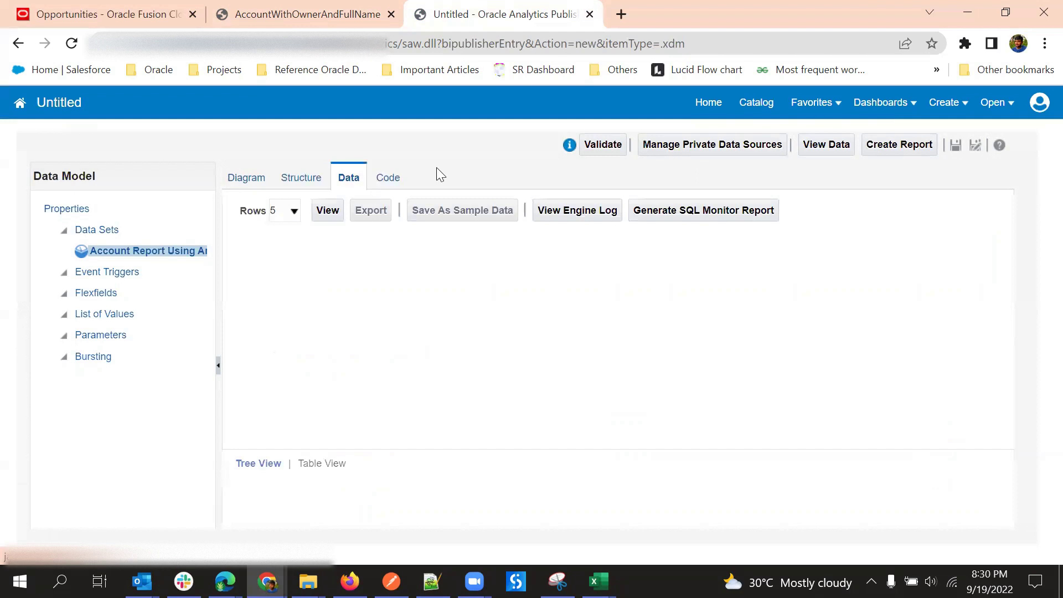
pyautogui.click(330, 216)
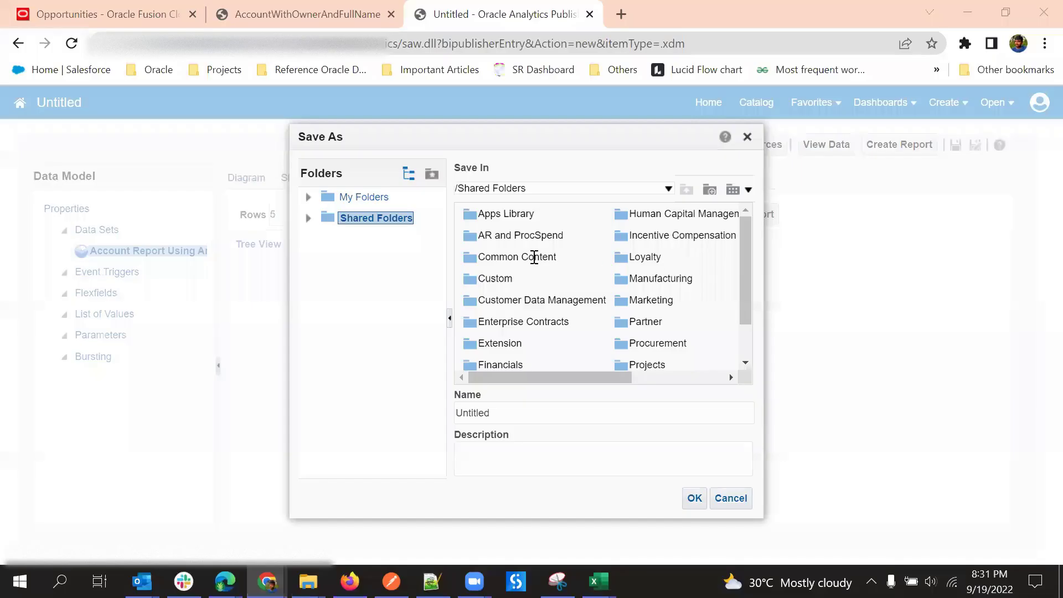
# - Save the data model as Account_BIP_Report in the test folder under Shared Folders/Custom, declining the overwrite
pyautogui.doubleClick(496, 278)
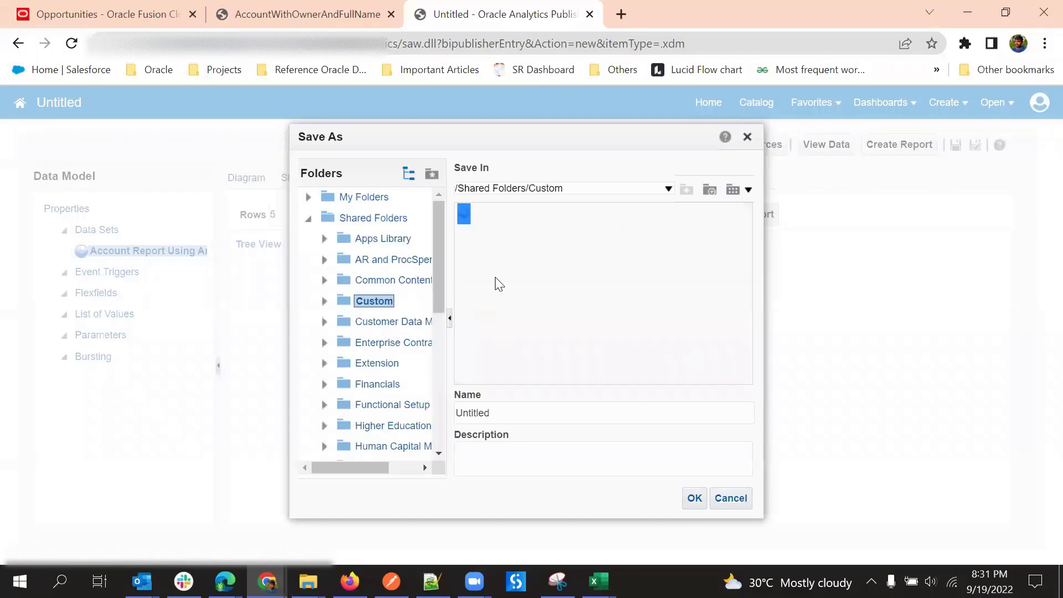
pyautogui.doubleClick(502, 214)
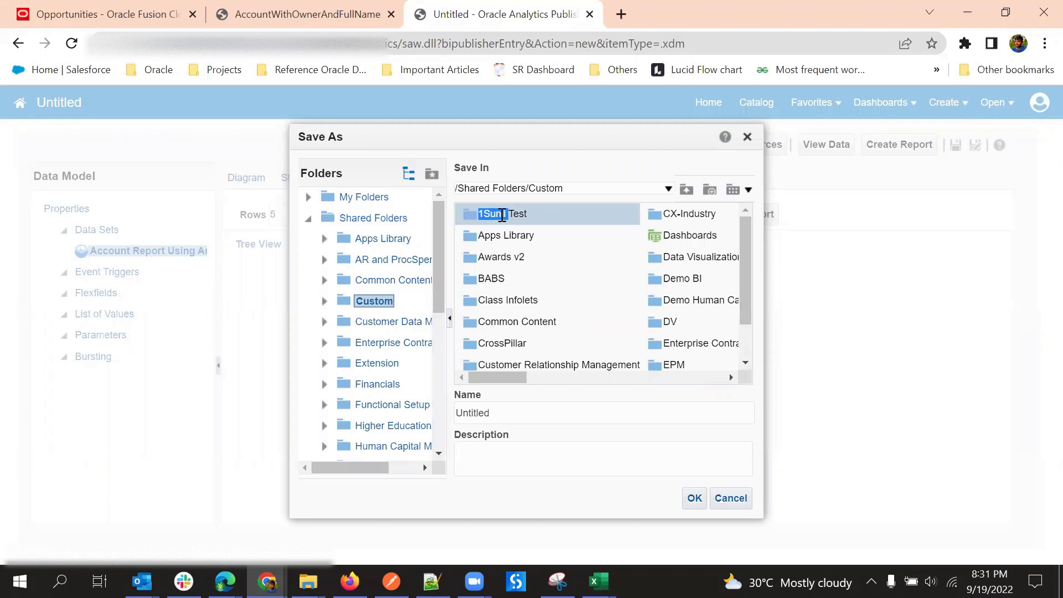
pyautogui.doubleClick(507, 216)
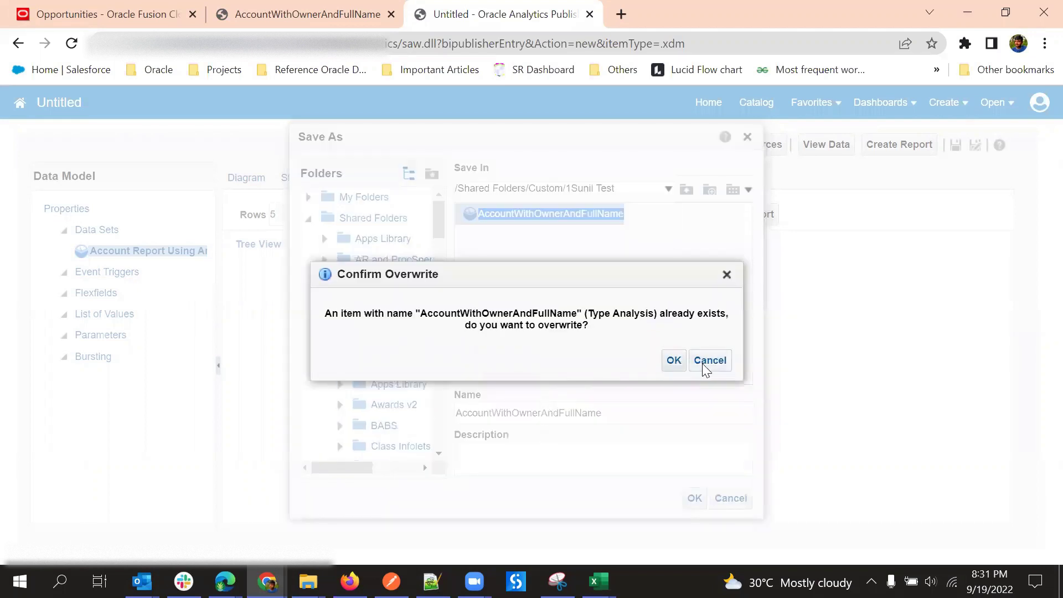
pyautogui.click(709, 360)
pyautogui.click(542, 413)
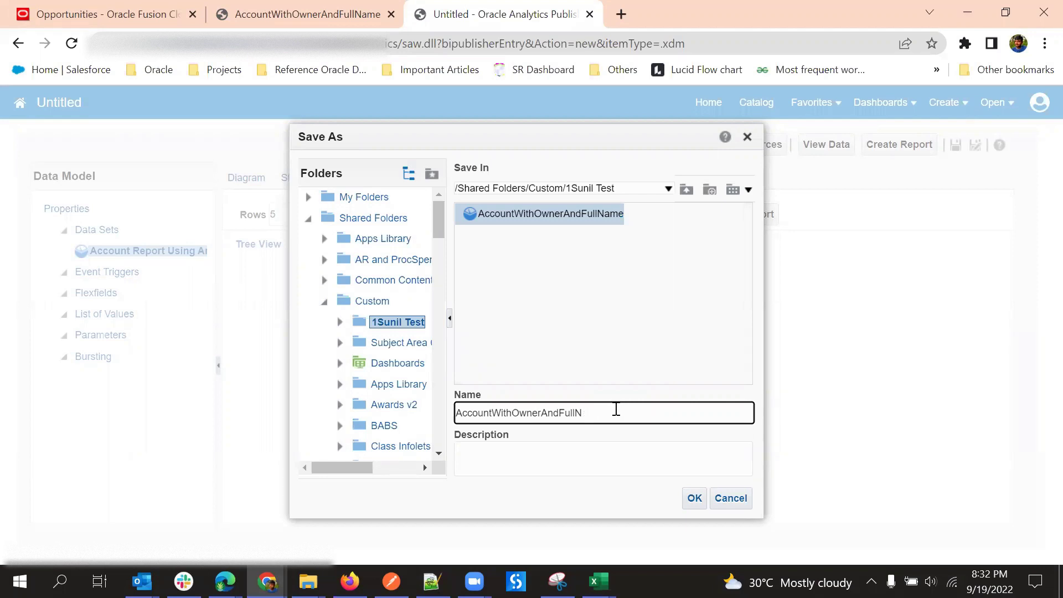
pyautogui.press('BackSpace')
pyautogui.press('BackSpace')
pyautogui.press('BackSpace')
pyautogui.press('BackSpace')
pyautogui.press('BackSpace')
pyautogui.press('BackSpace')
pyautogui.press('BackSpace')
pyautogui.press('BackSpace')
pyautogui.click(685, 491)
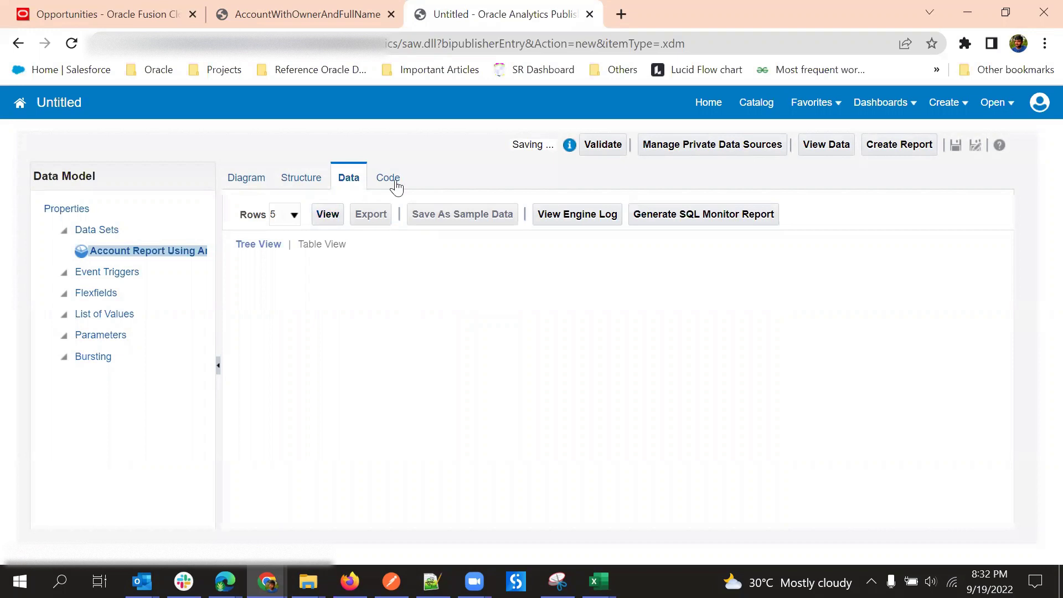
# - Preview five rows of row ID, country code, account type and status in Table View
pyautogui.click(326, 214)
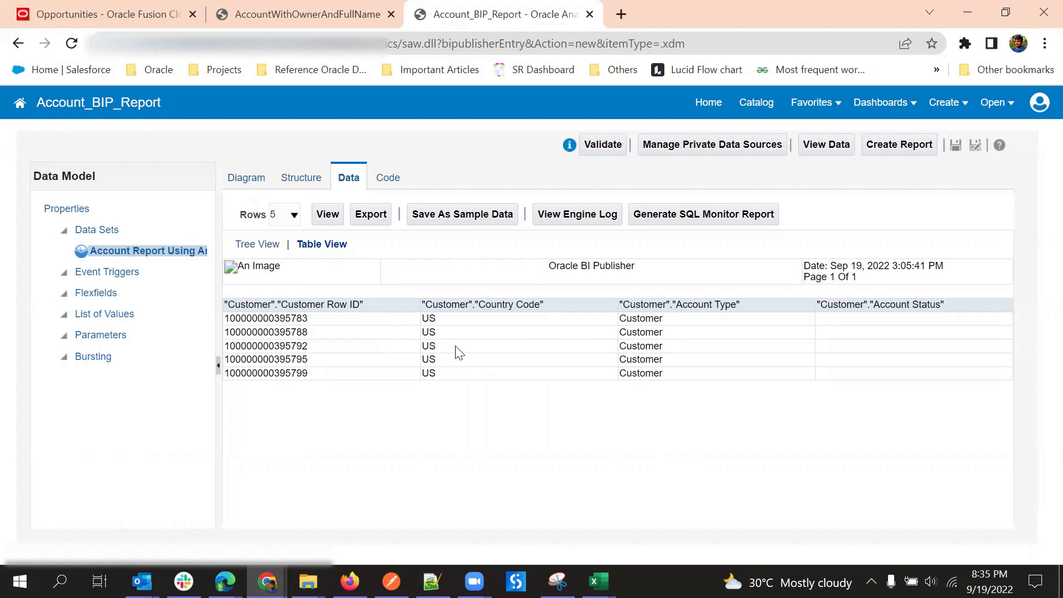
# - Save the five previewed rows as Account_BIP_Report's sample data and dismiss the confirmation
pyautogui.click(462, 214)
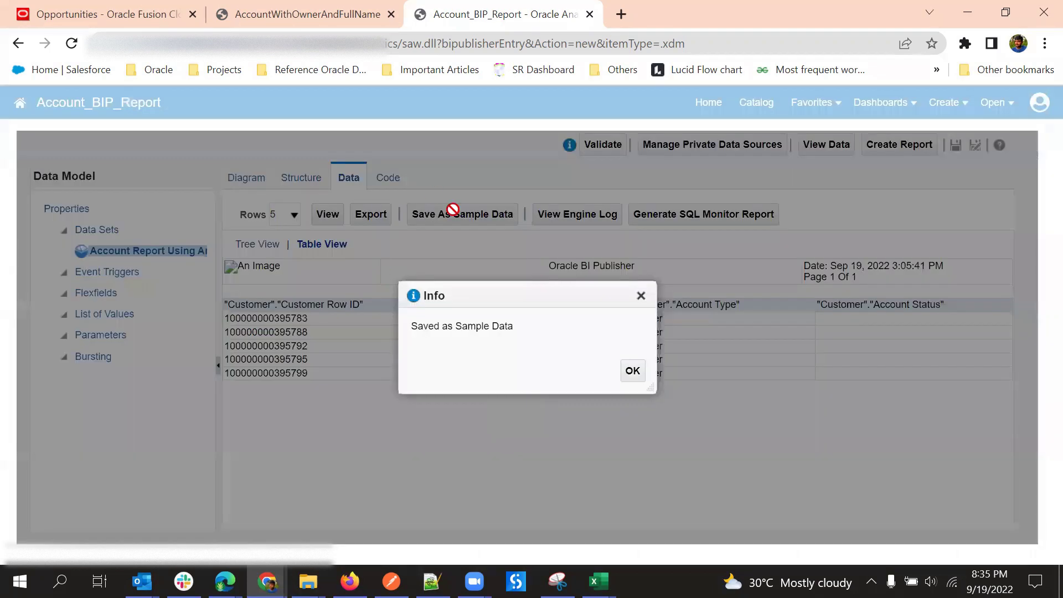
pyautogui.click(633, 369)
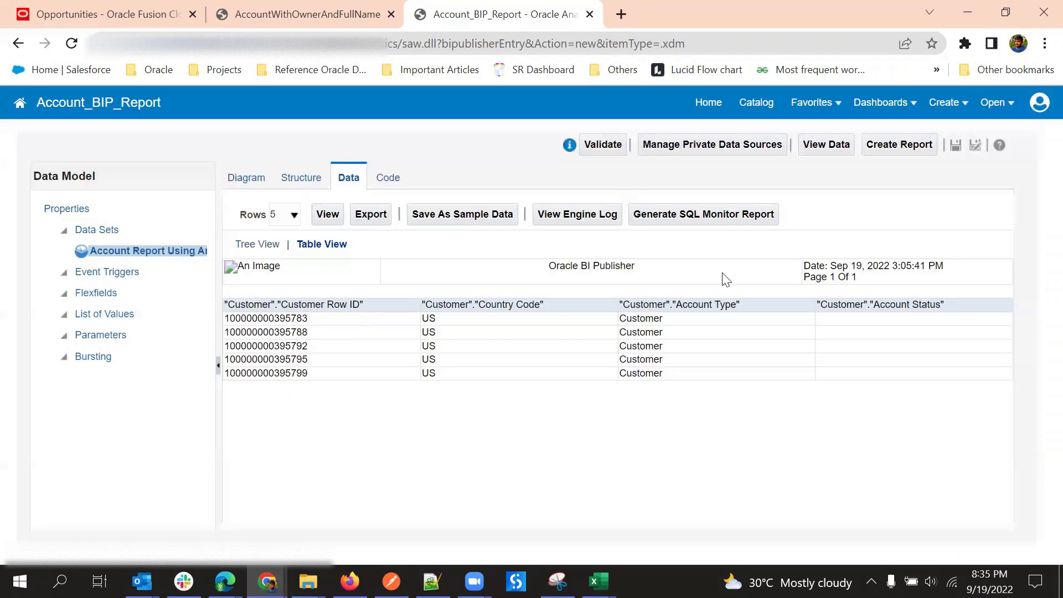